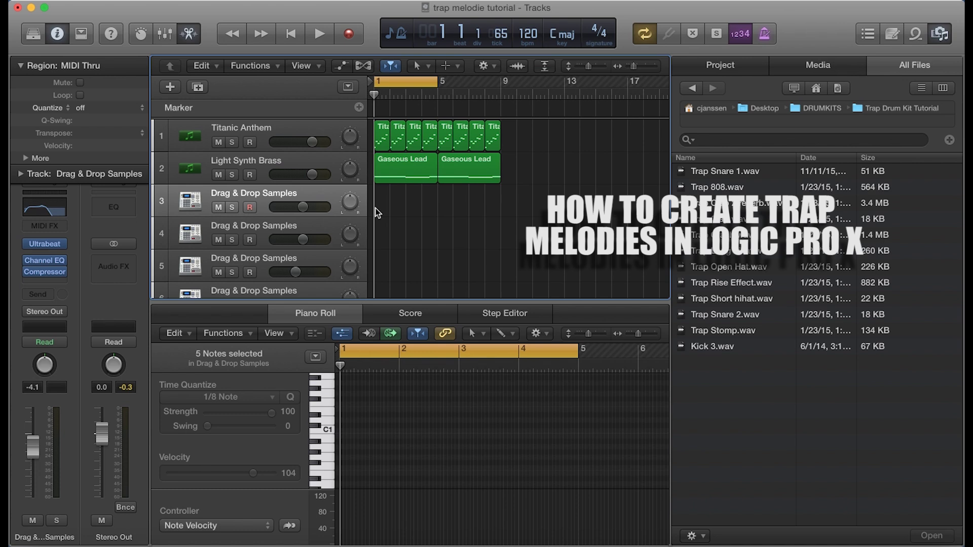
scroll(383, 239, down, 5)
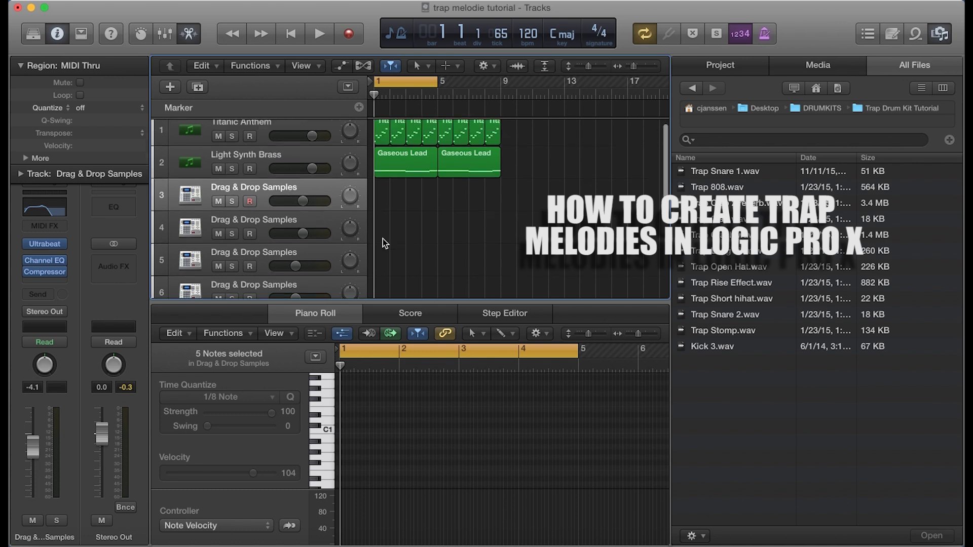
scroll(383, 239, down, 4)
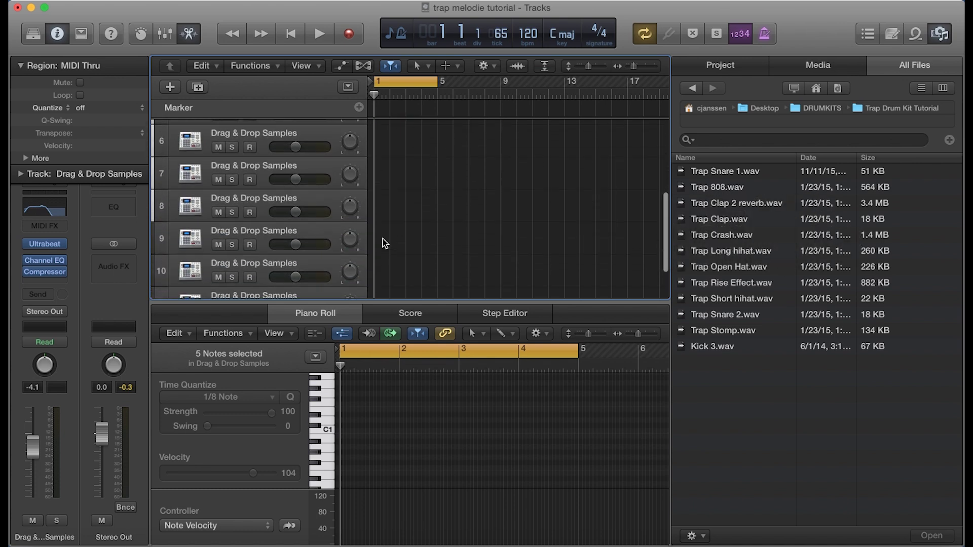
scroll(382, 239, up, 8)
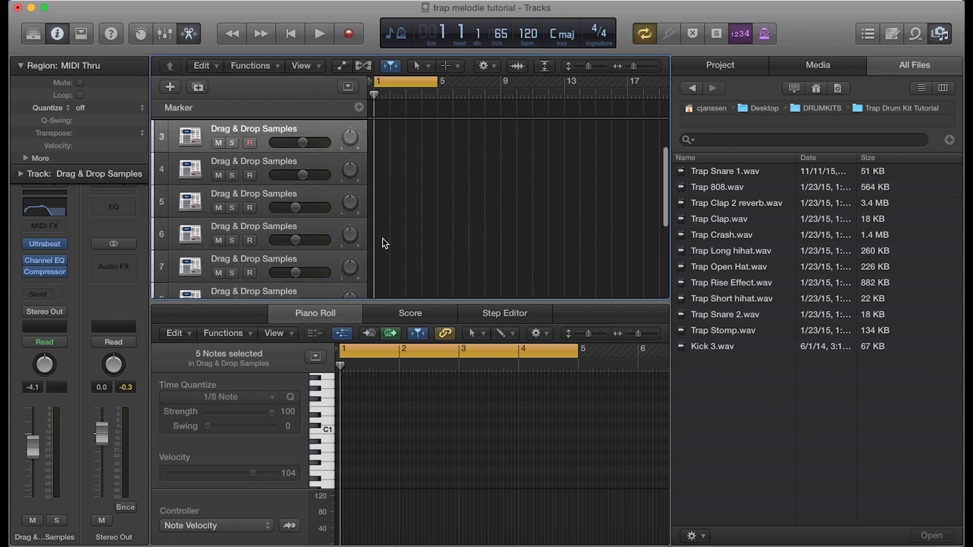
click(170, 87)
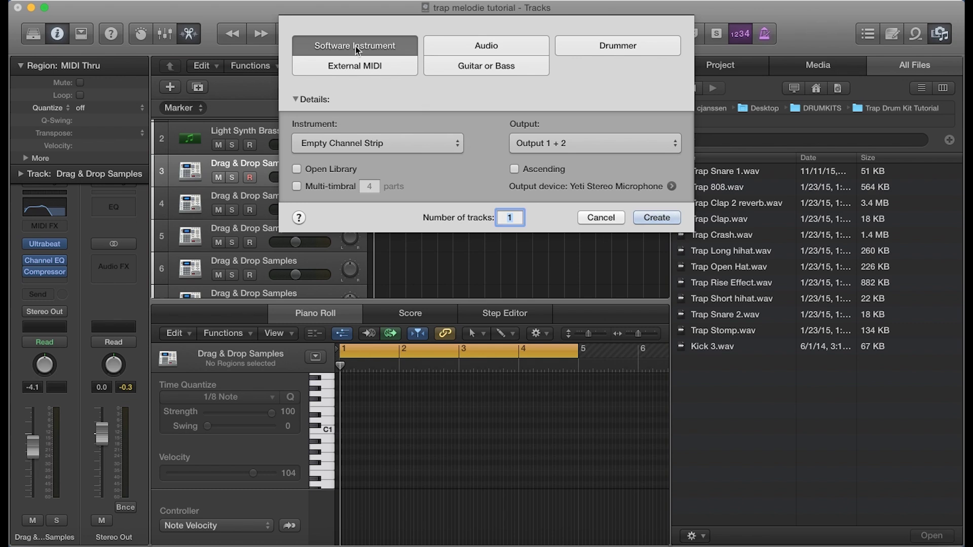
click(603, 218)
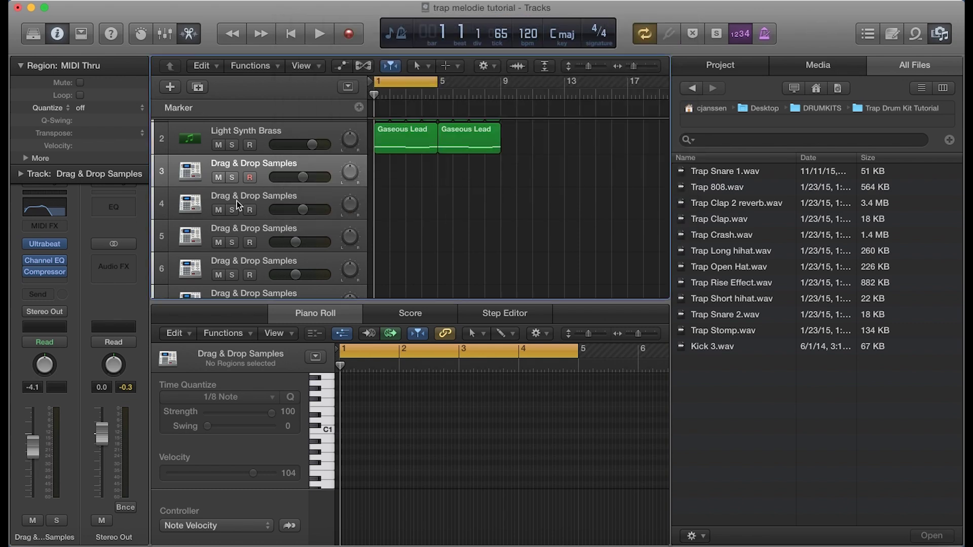
- Assign Ultrabeat (Drum Synth) in Stereo as the instrument of track 4 and open its plug-in window
click(264, 202)
click(45, 260)
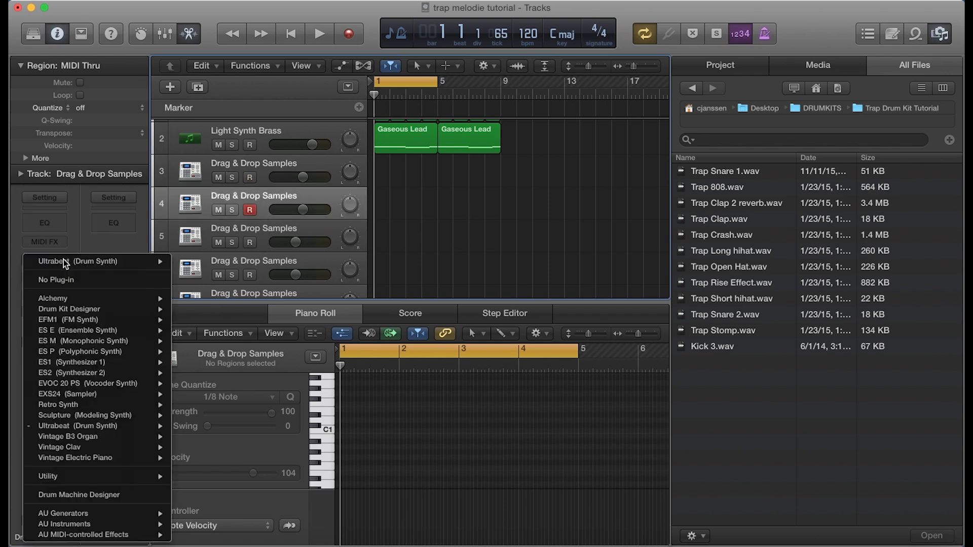
mouse_move(82, 429)
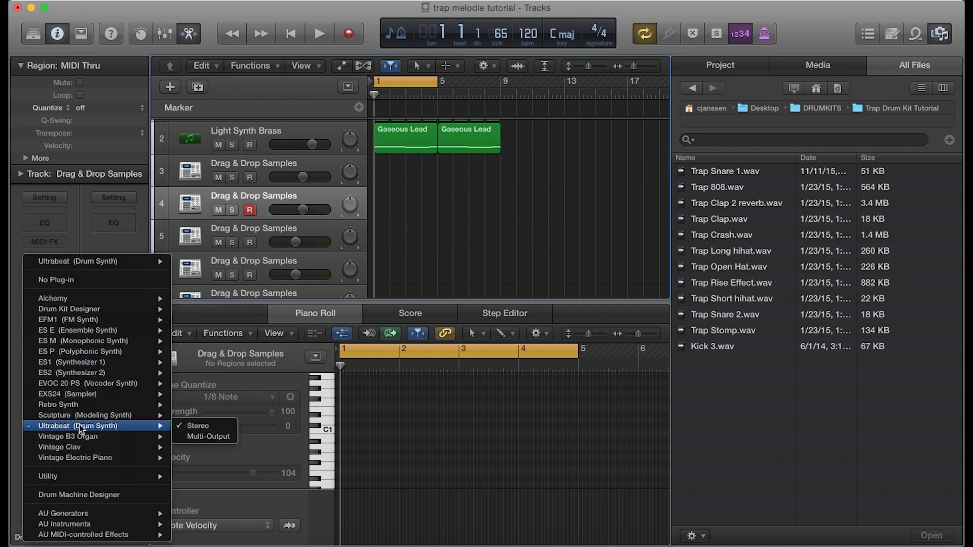
click(203, 427)
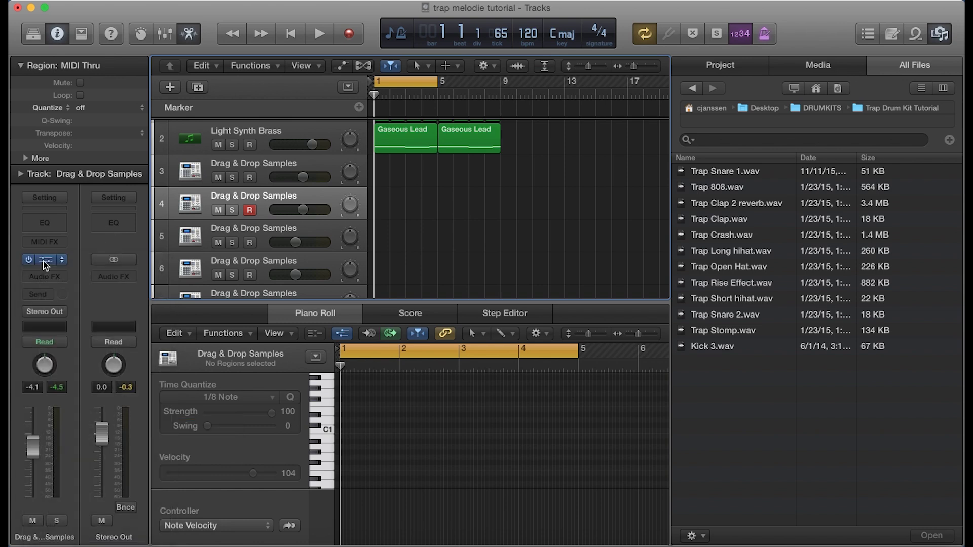
click(45, 261)
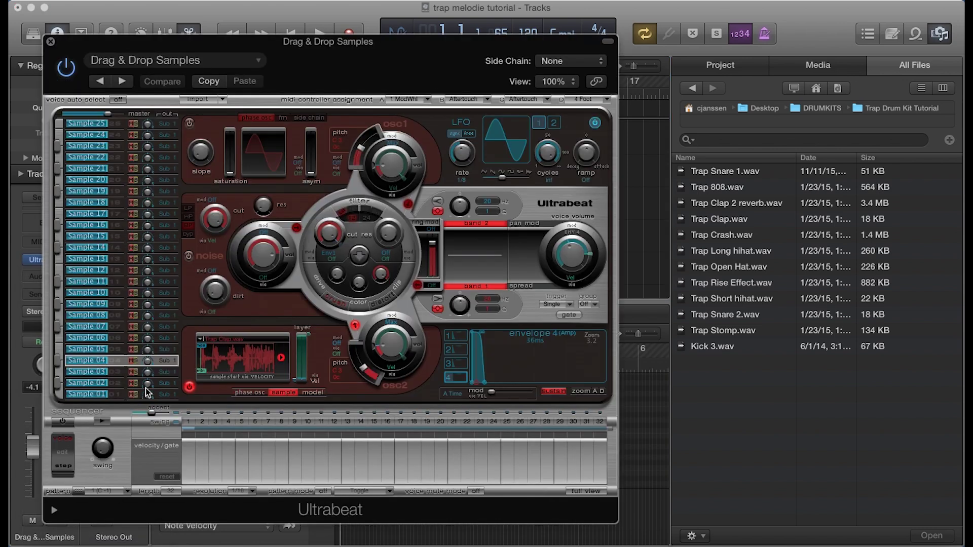
- Examine the sounds assigned to the lowest sample slots, Sample 01 through Sample 05, in Ultrabeat
click(114, 395)
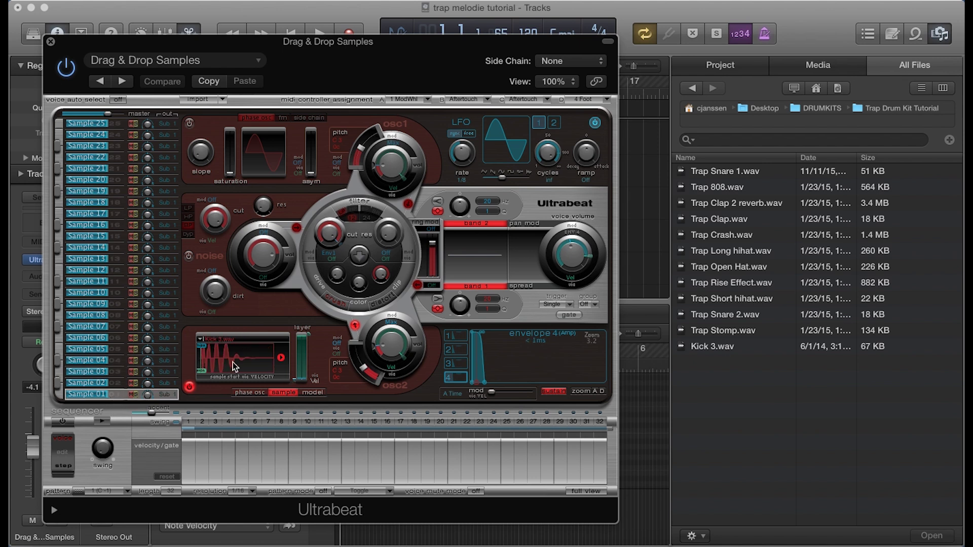
click(113, 384)
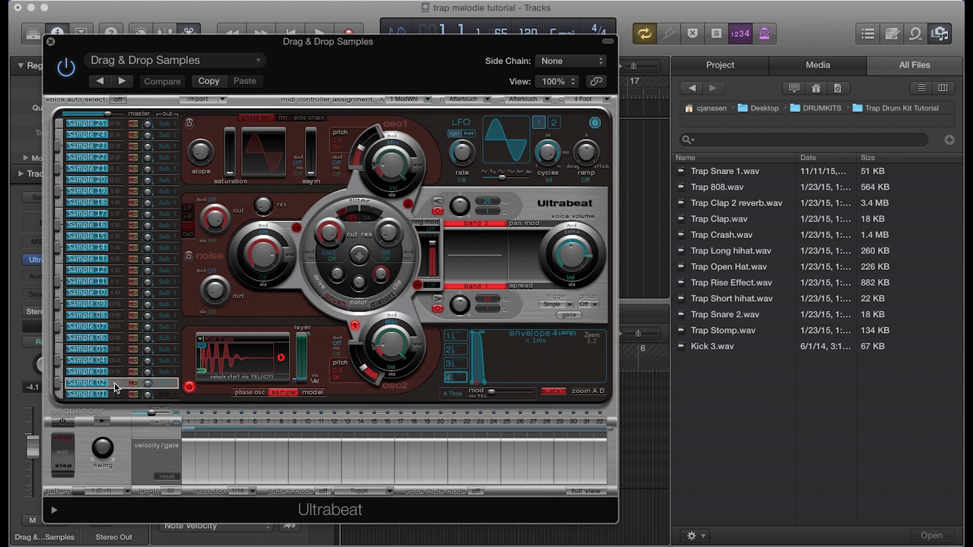
click(113, 373)
click(114, 360)
click(114, 351)
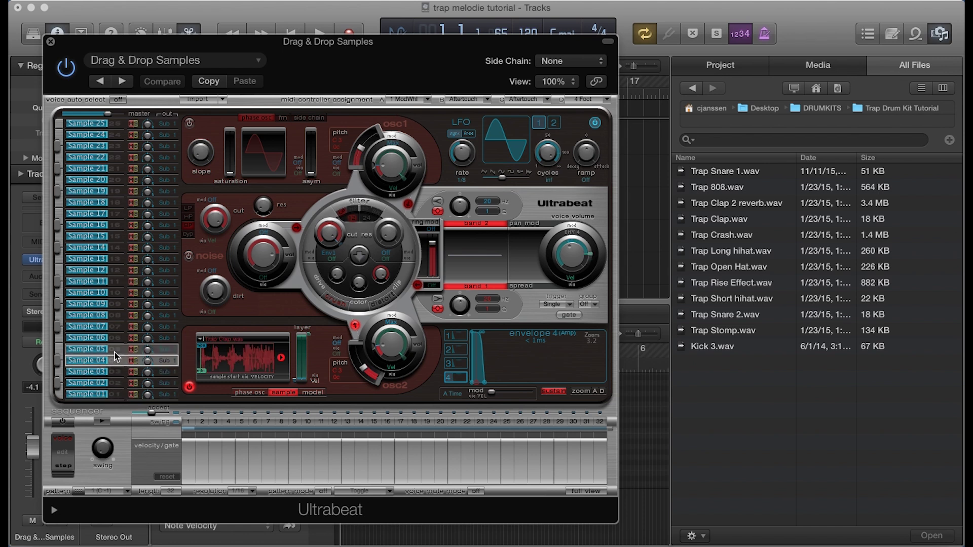
- Load Kick 3.wav into Ultrabeat's Sample 01 slot and close the plug-in window
click(114, 395)
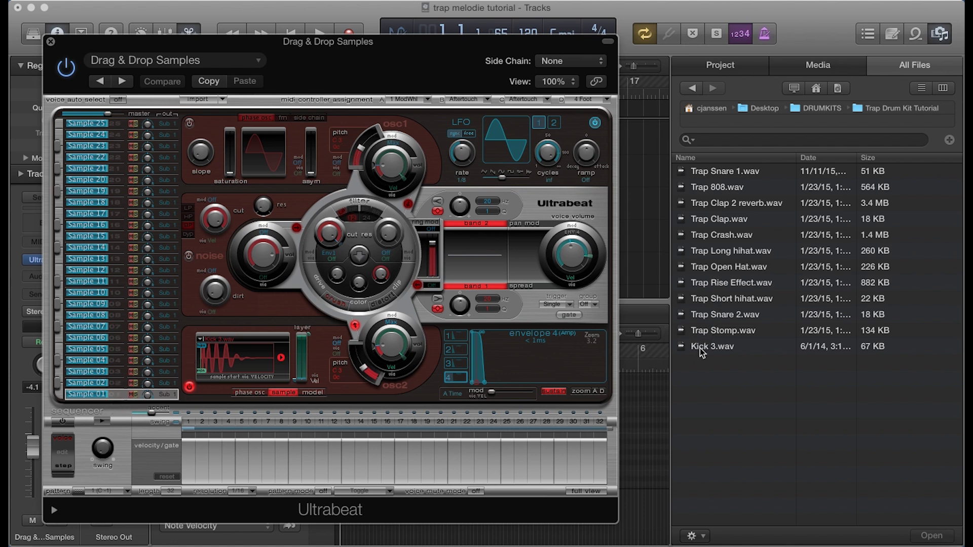
drag(699, 348, 228, 364)
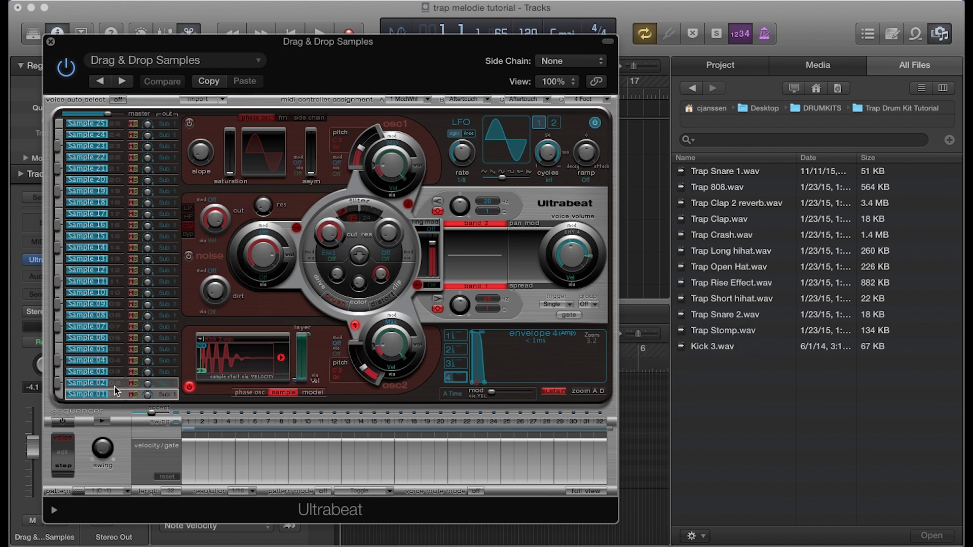
key(super+w)
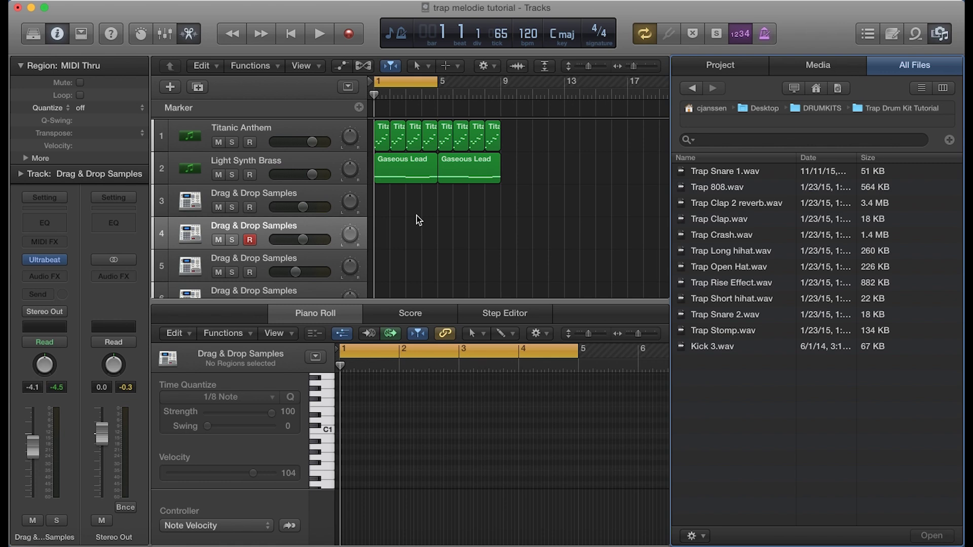
- Play back the four-bar melody loop and stop it
key(space)
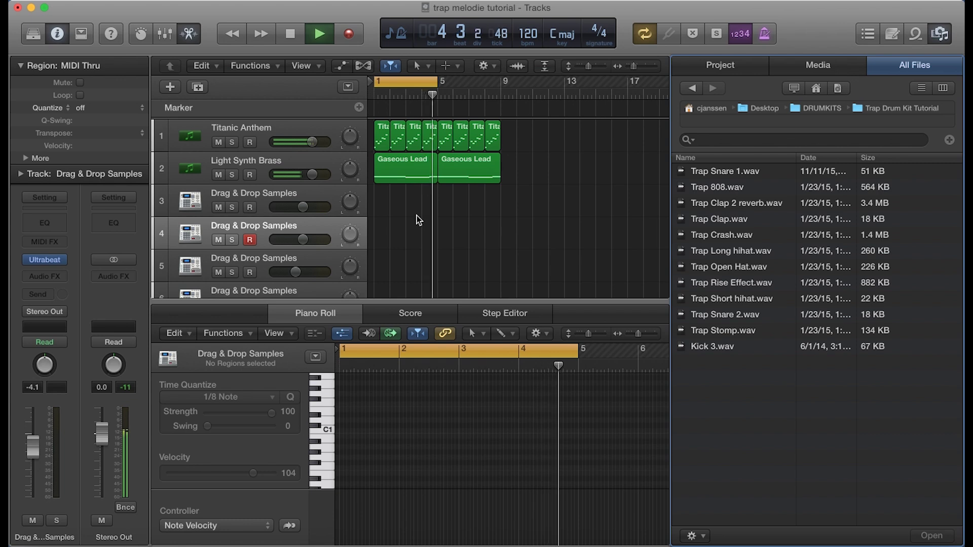
key(space)
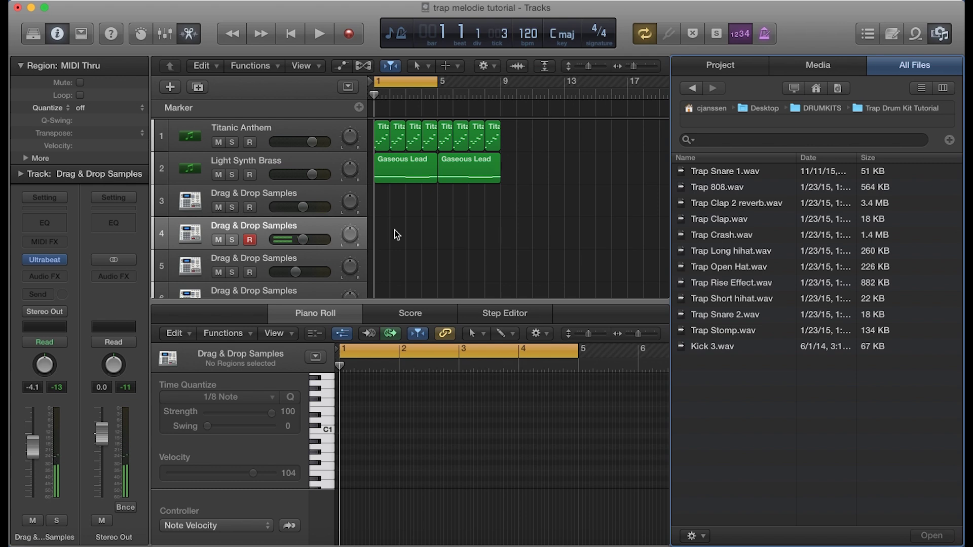
- Record a drum pattern with one hit per bar on track 4 across bars 1 to 4
scroll(400, 236, down, 1)
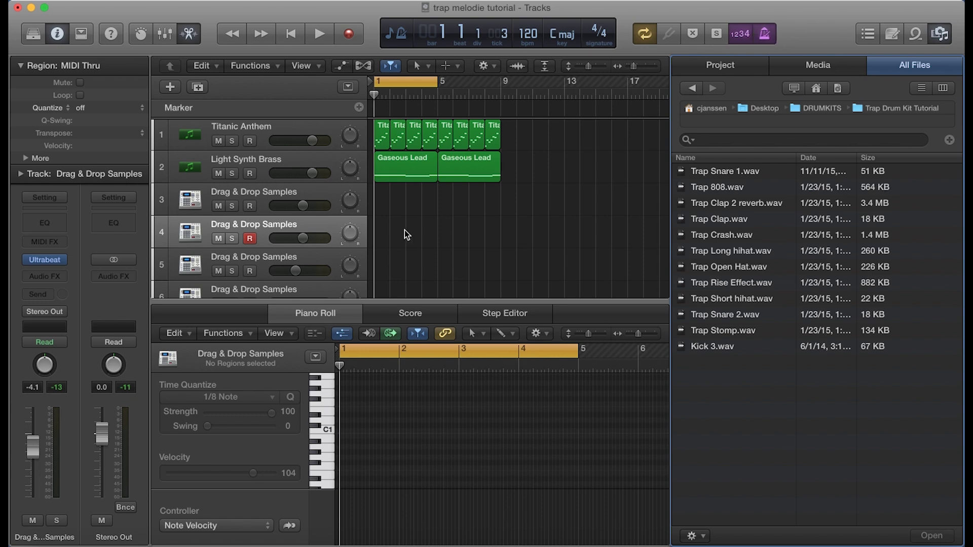
click(349, 34)
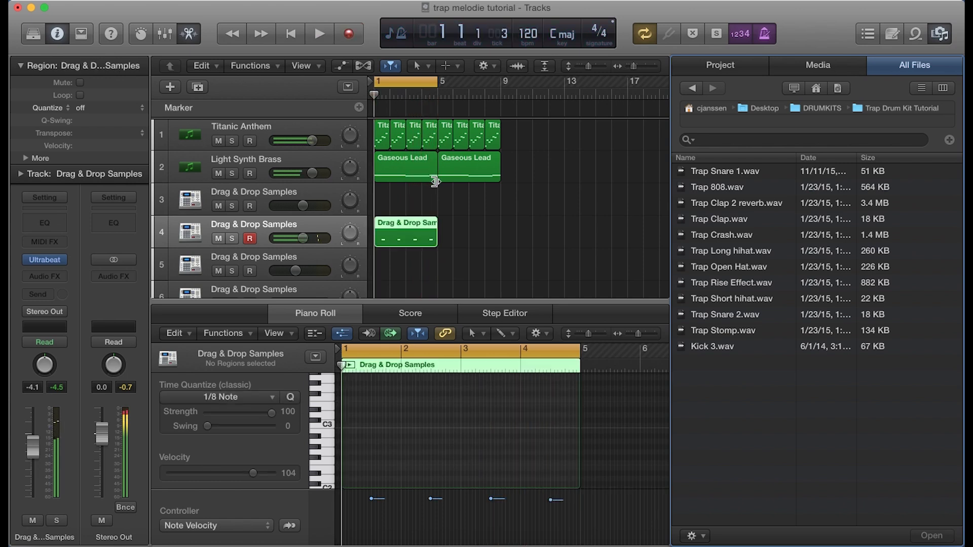
key(space)
- Quantize all notes in the recorded track 4 region to 1/8 Note and play back the loop
click(402, 241)
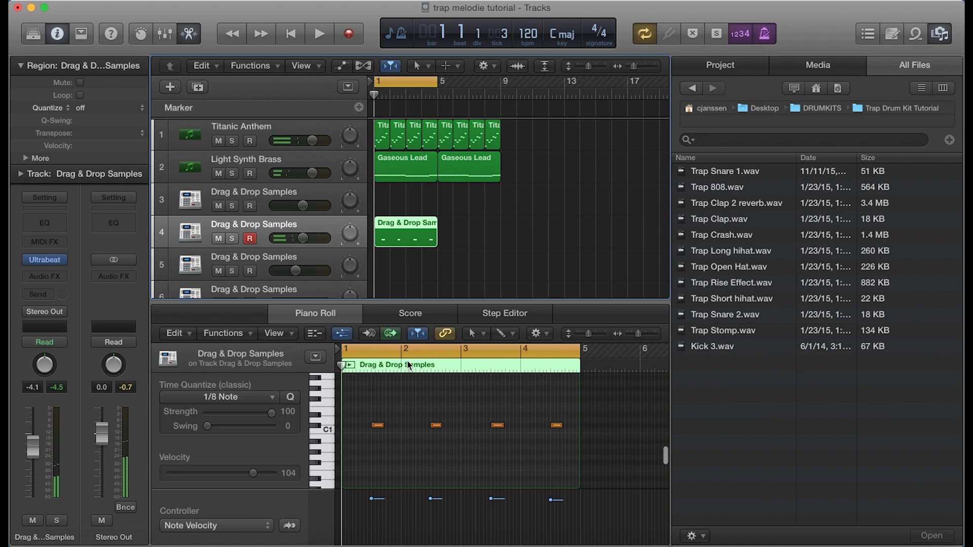
click(399, 401)
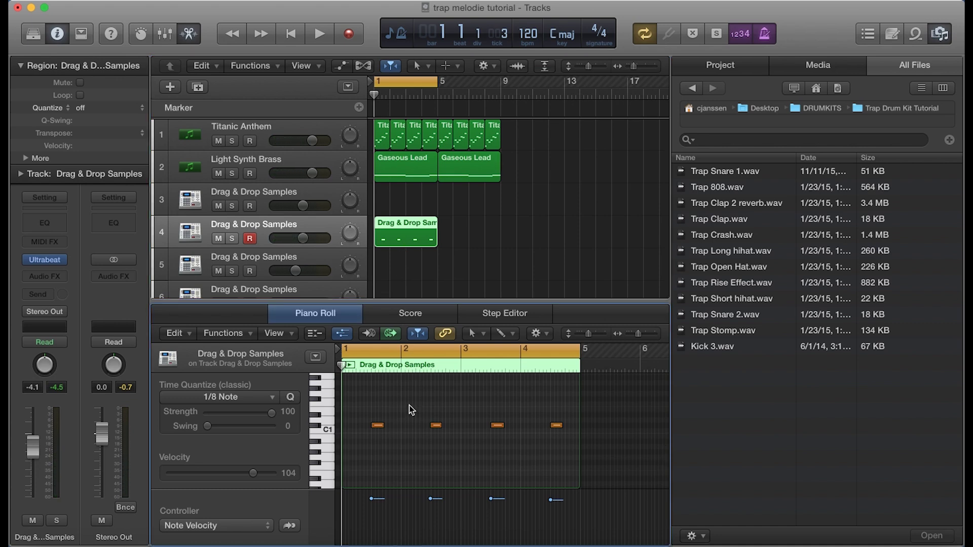
key(super+a)
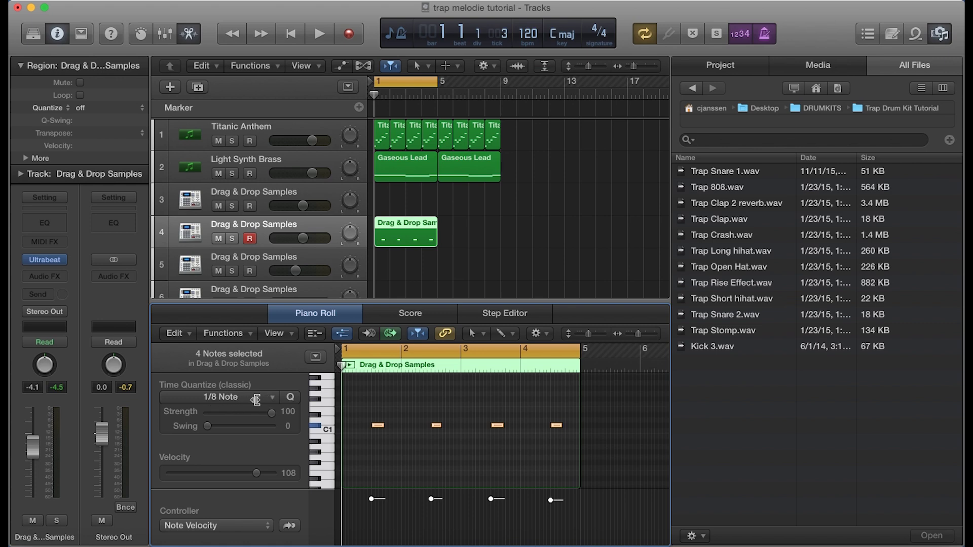
click(272, 397)
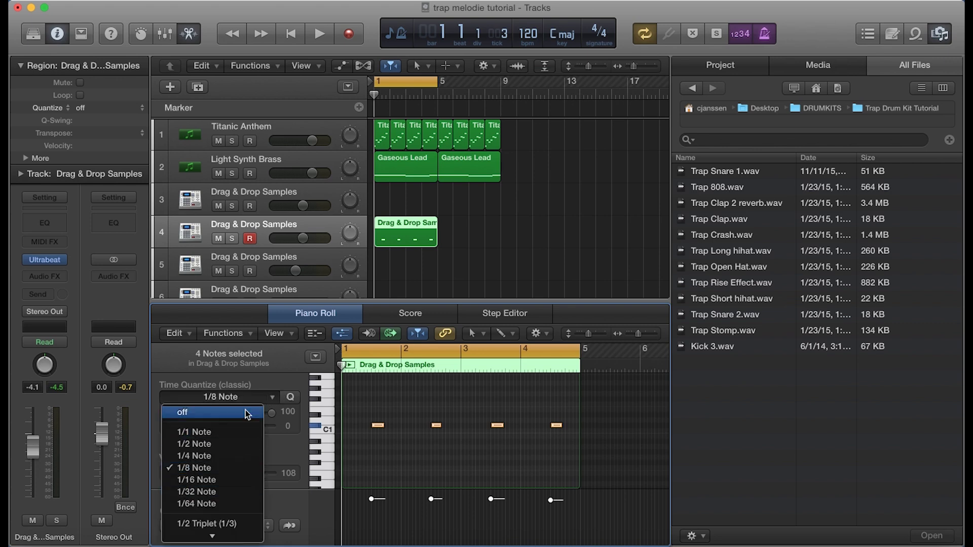
click(259, 395)
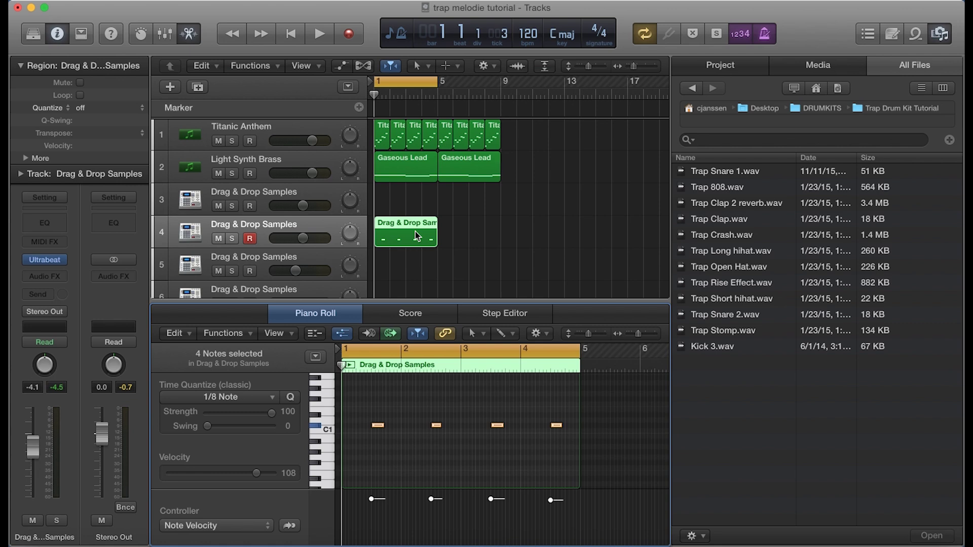
key(space)
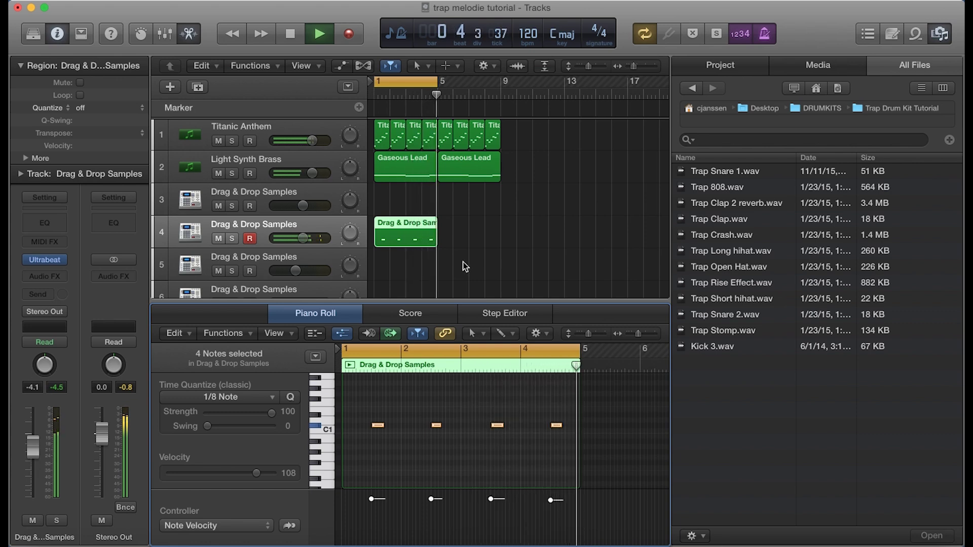
key(space)
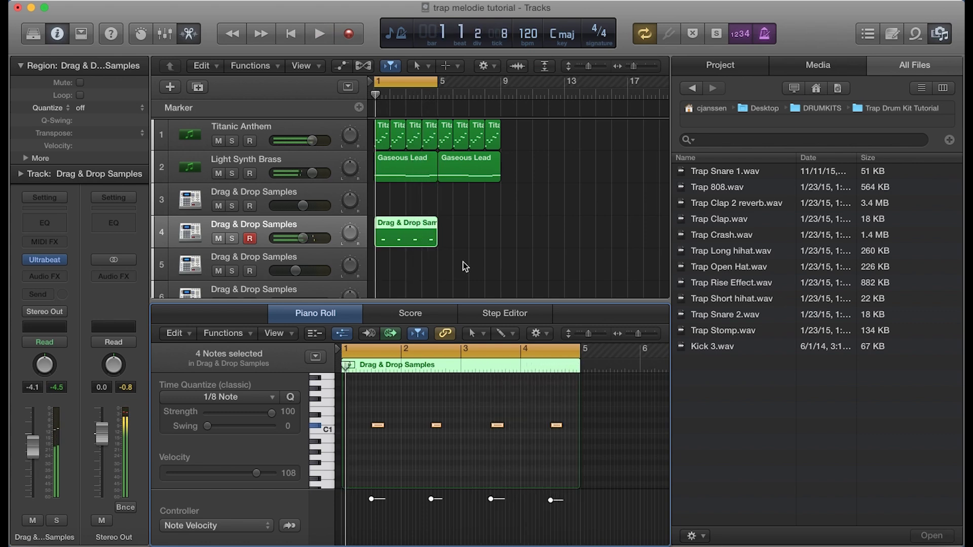
- Record a ten-note kick pattern on track 3 across bars 1 to 4
click(315, 195)
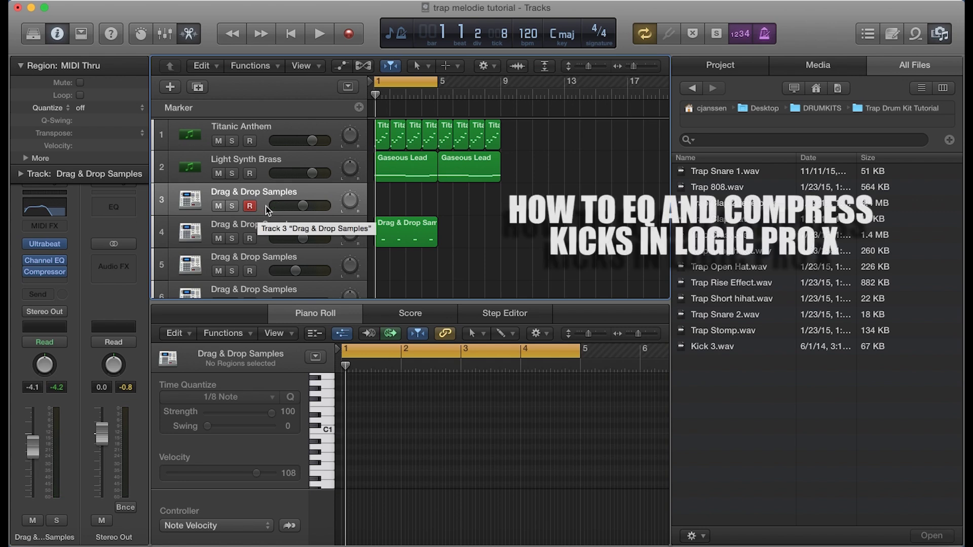
key(space)
key(super+Right)
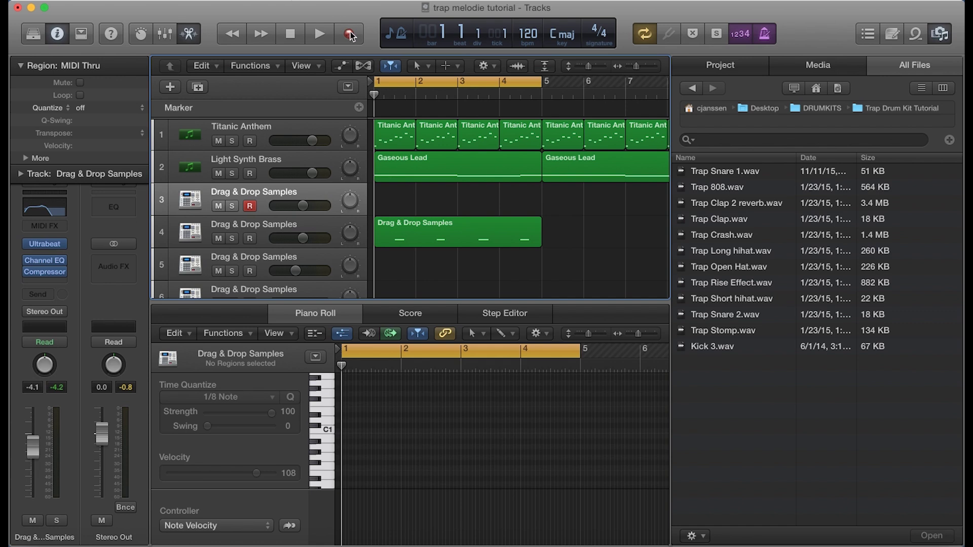
key(space)
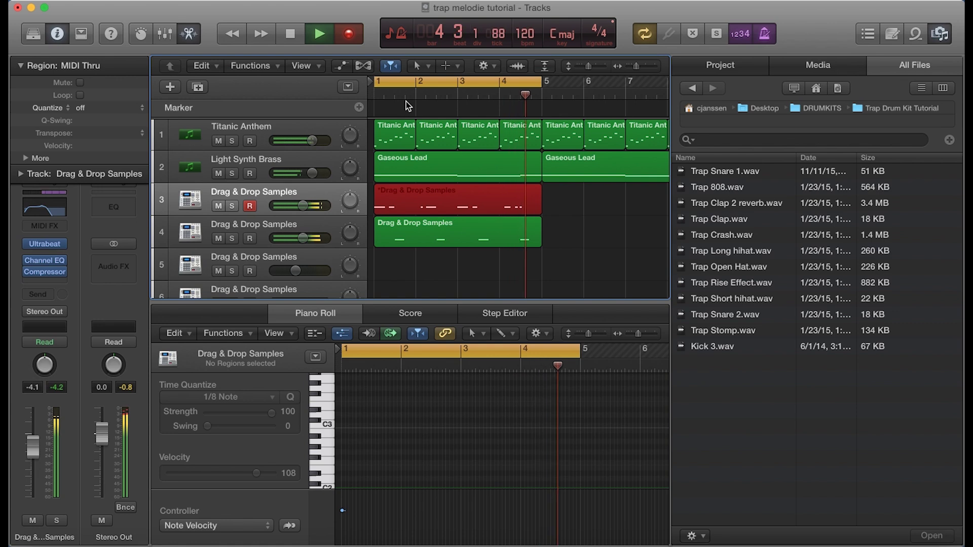
key(space)
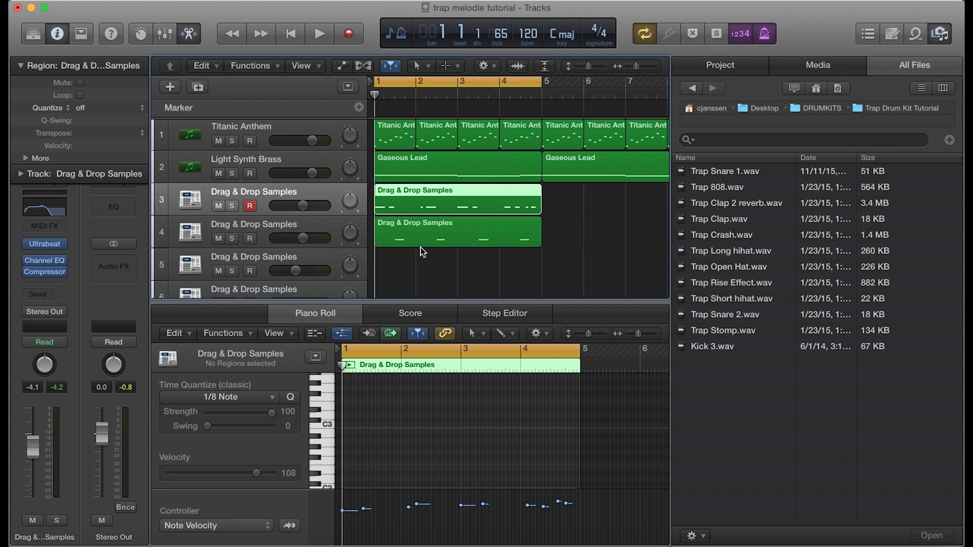
- Quantize all notes in the recorded kick region on track 3 to 1/8 Note
click(397, 202)
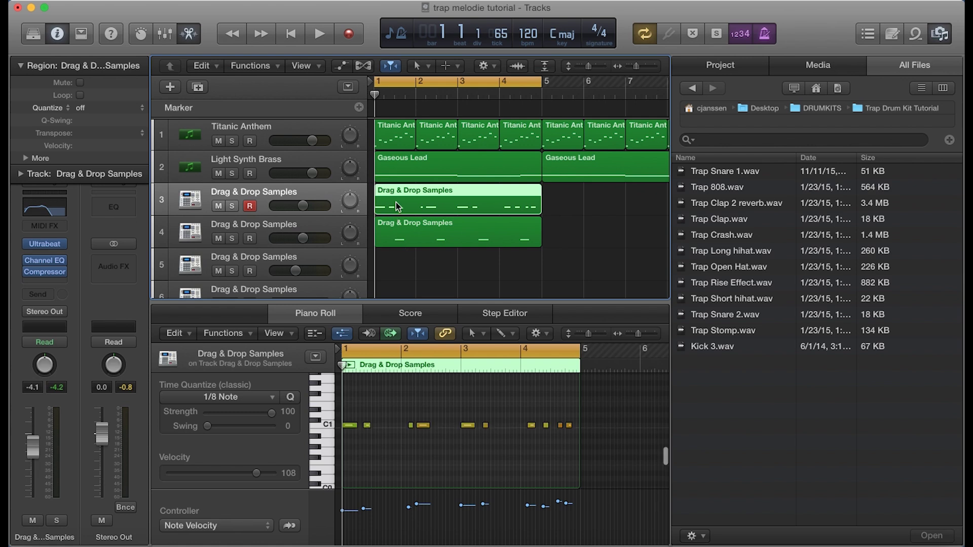
click(384, 412)
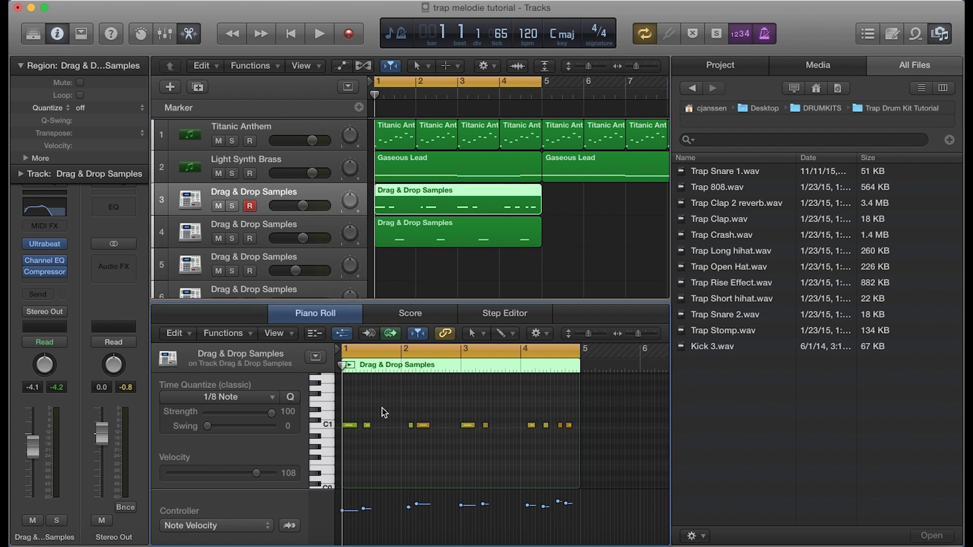
key(super+a)
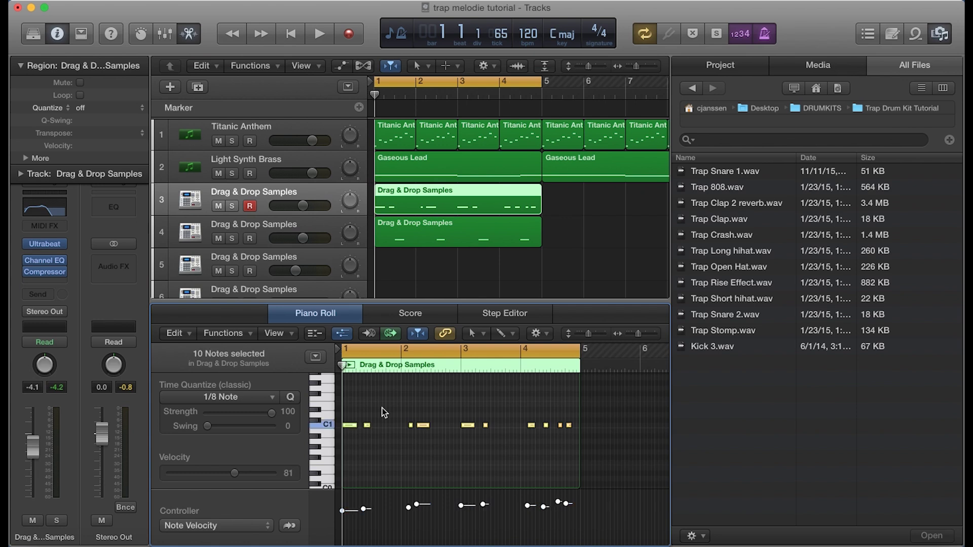
key(q)
- Hide the Note Velocity lane under the kick notes and show it again
click(344, 334)
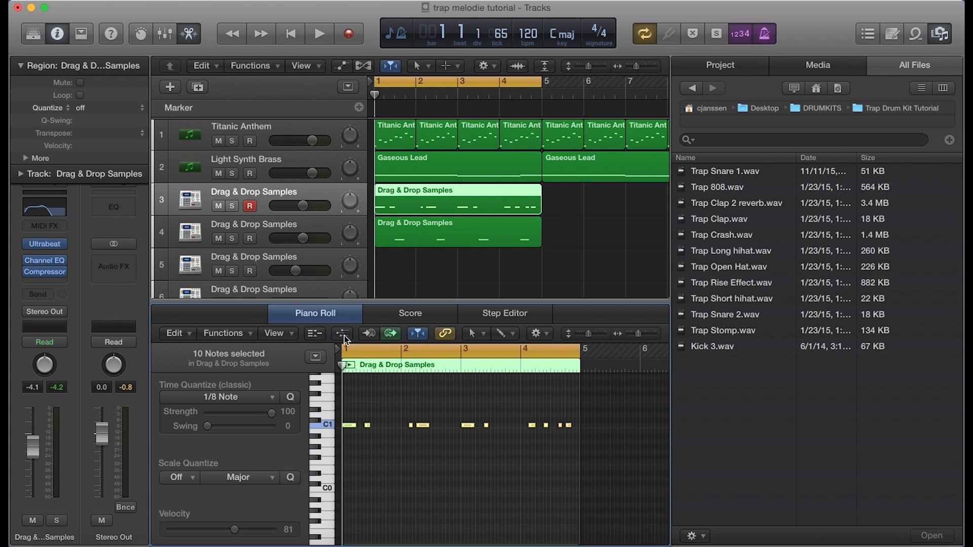
click(342, 336)
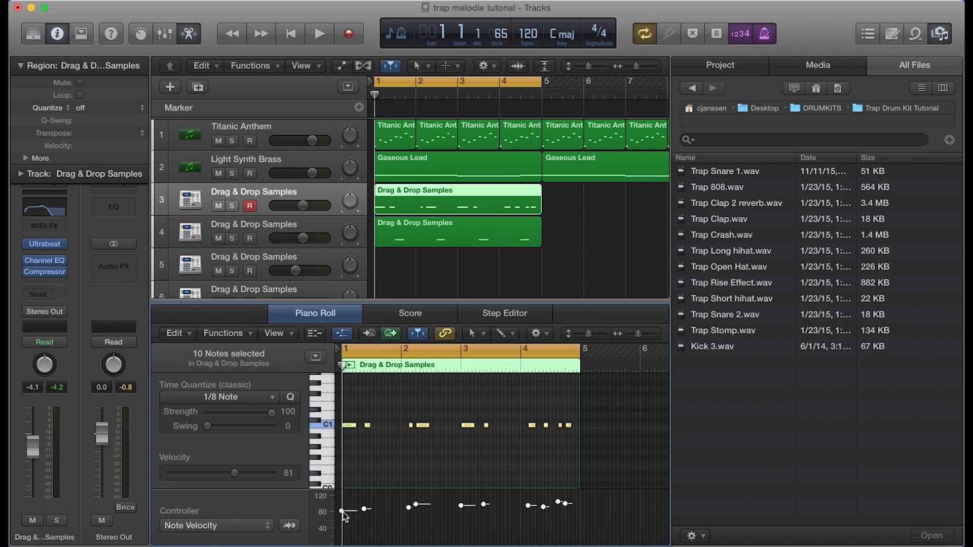
- Raise the velocity of all ten kick notes on track 3 to 127 and play back the loop
drag(343, 512, 330, 410)
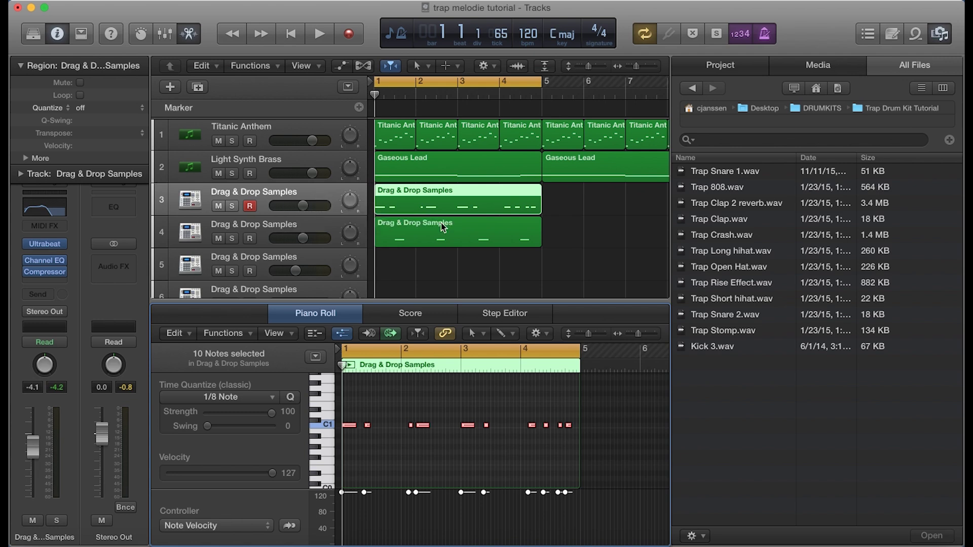
click(405, 260)
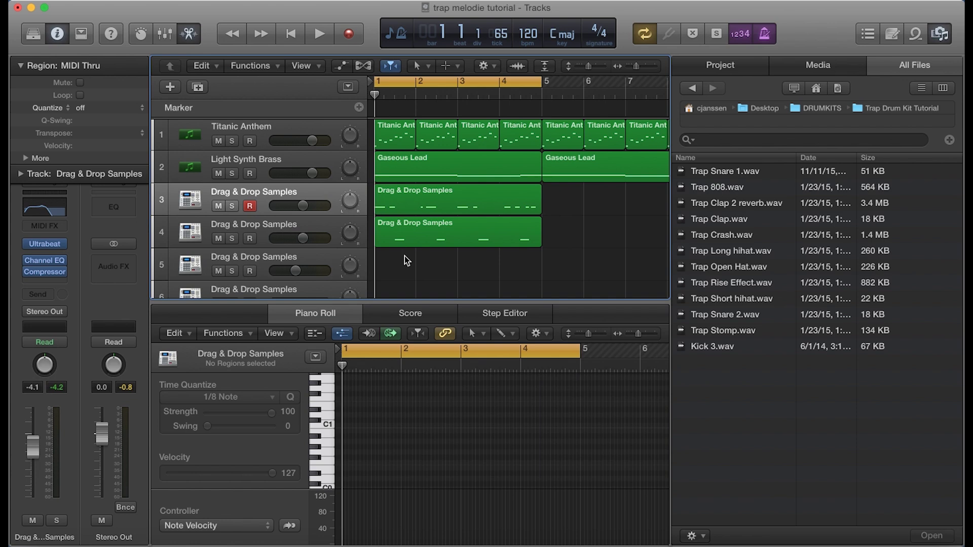
key(space)
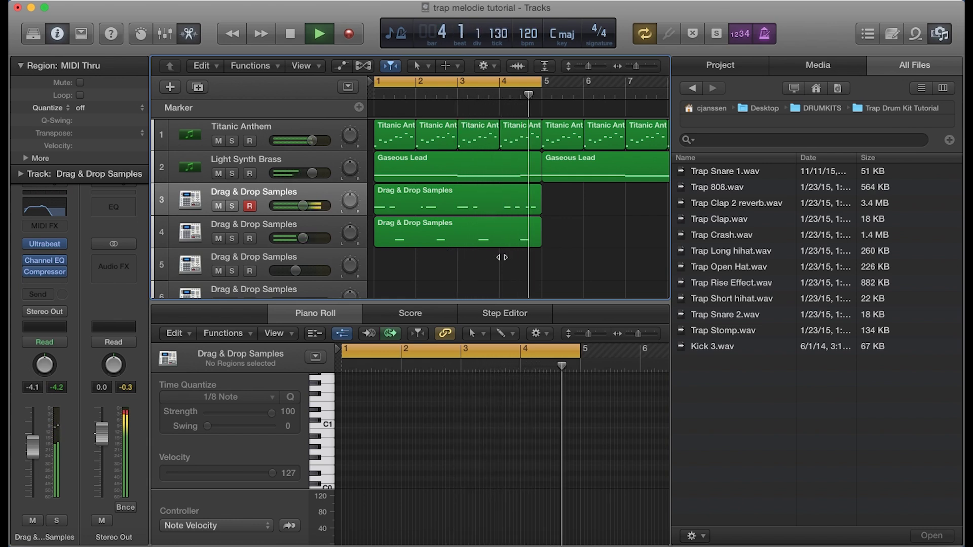
key(space)
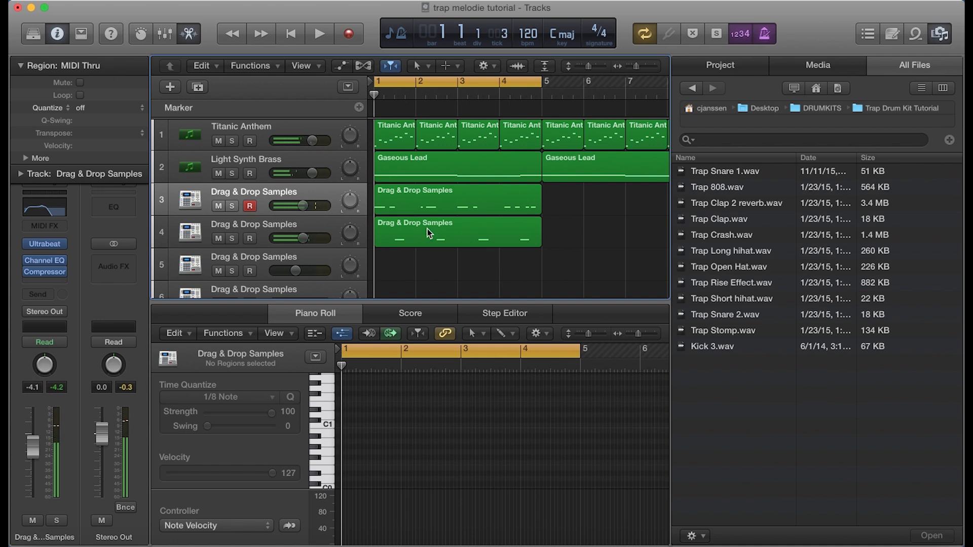
- Record a four-note pattern on track 5 across bars 1 to 4, layered with the track 4 hits
scroll(395, 257, down, 2)
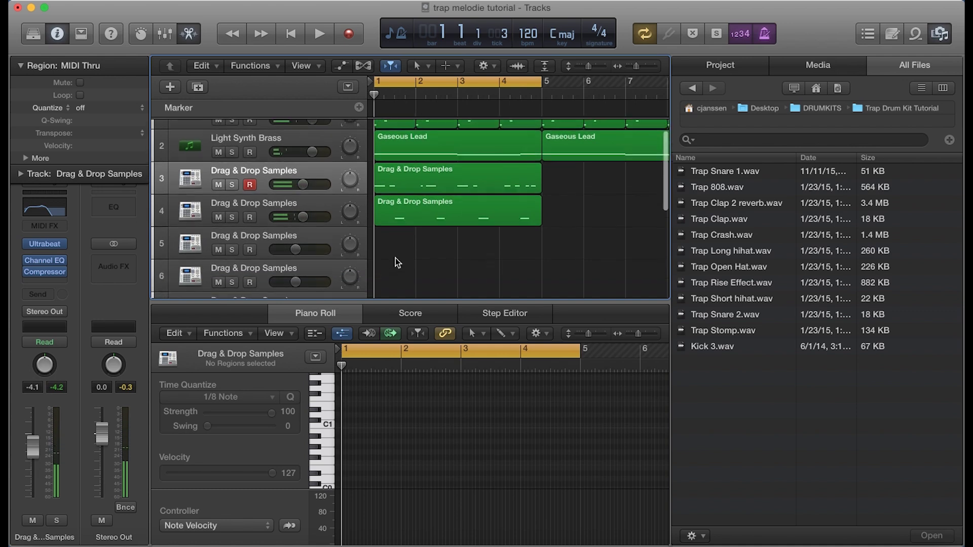
click(312, 238)
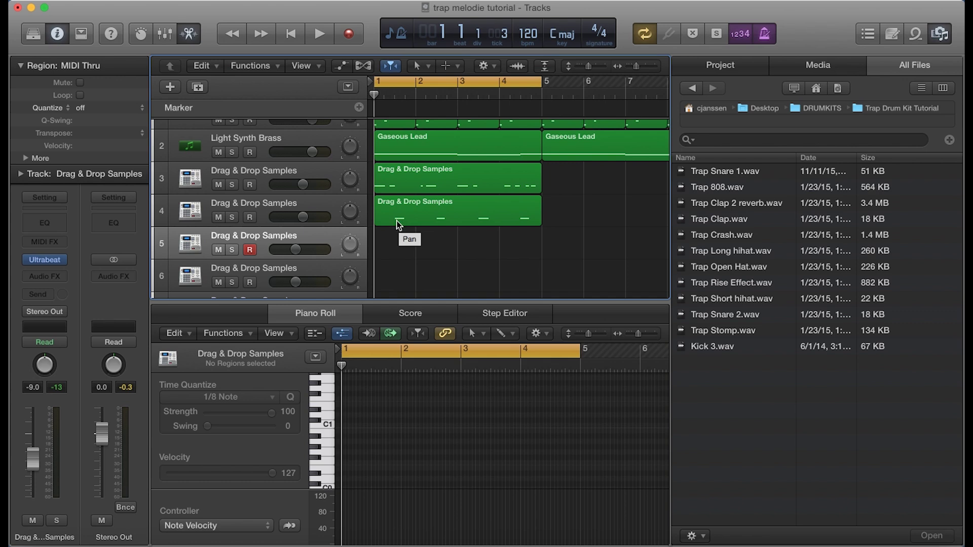
click(349, 36)
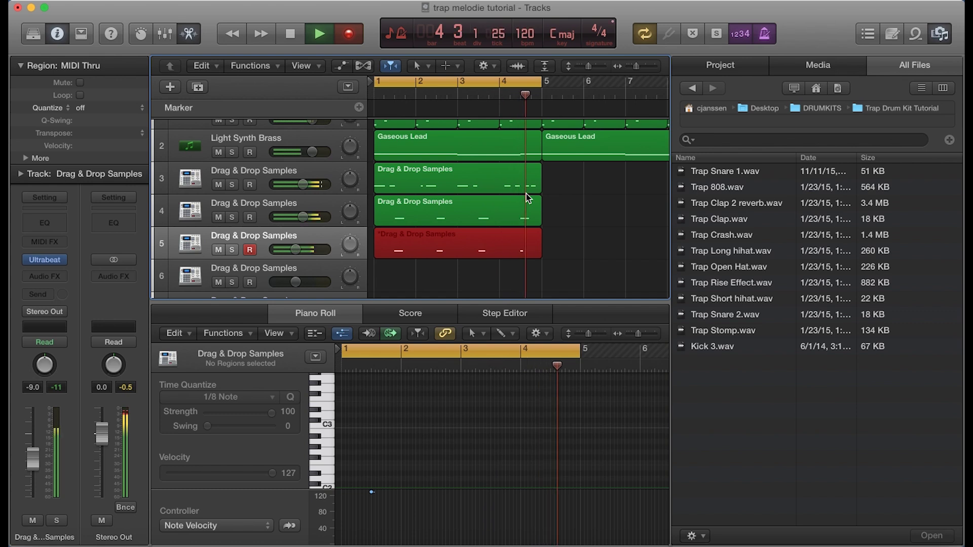
key(space)
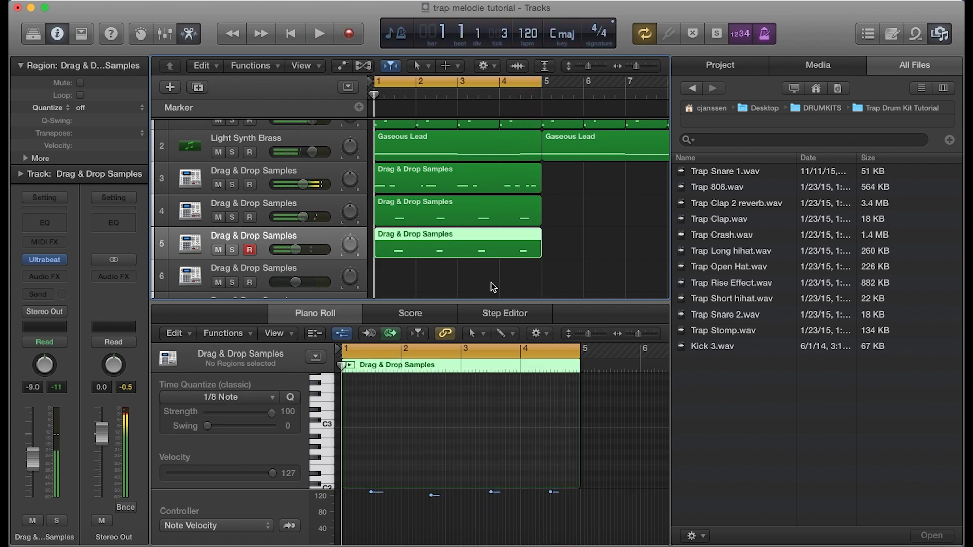
- Raise the velocity of all four notes in the track 5 region to 127 and play back the loop
click(399, 463)
scroll(409, 452, down, 5)
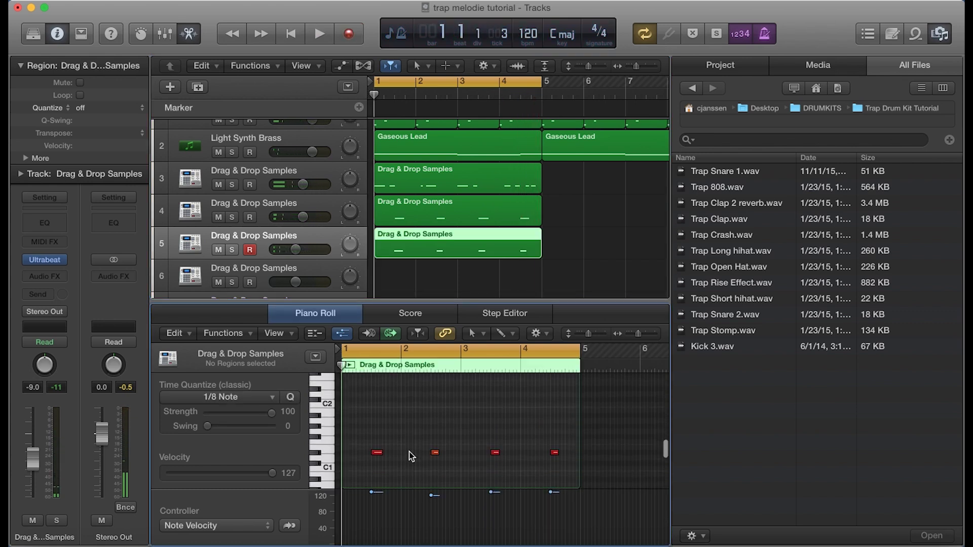
key(super+a)
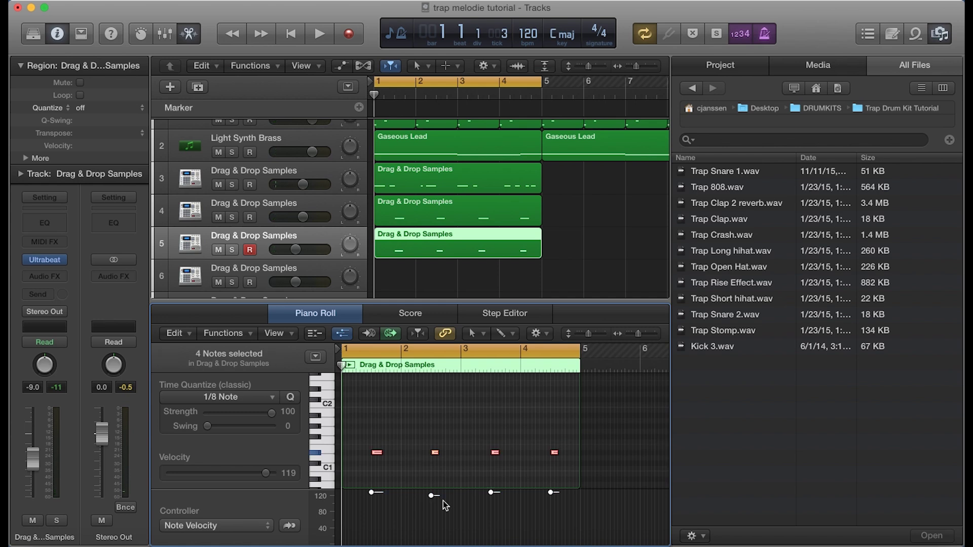
click(430, 453)
key(space)
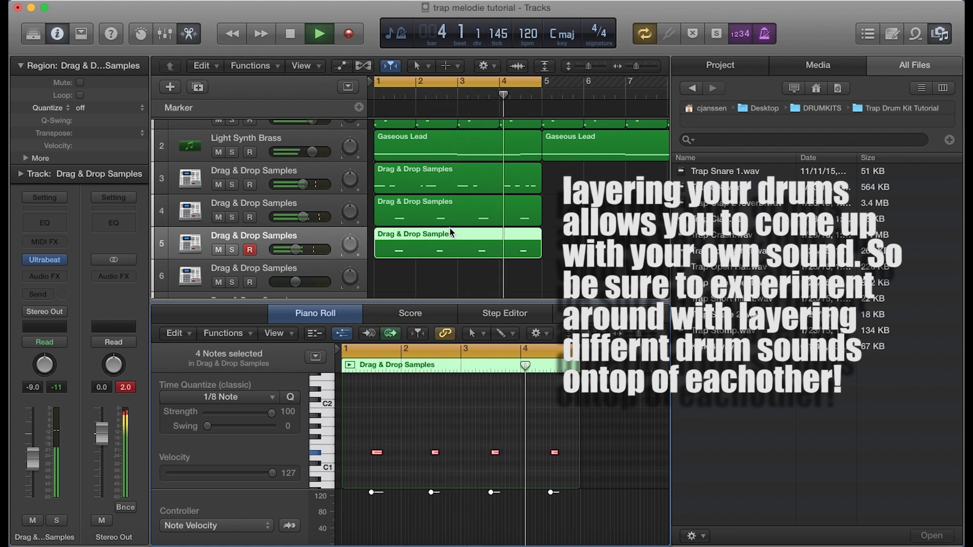
key(space)
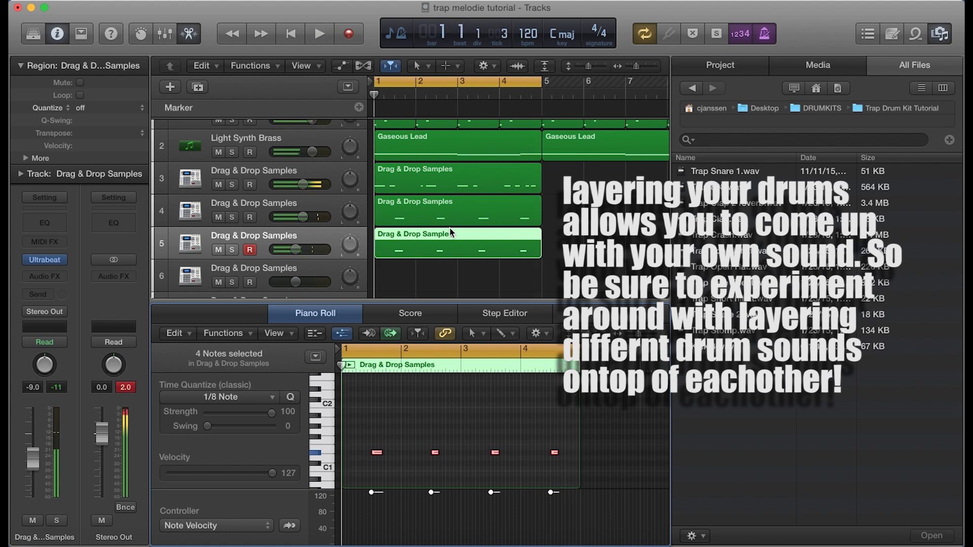
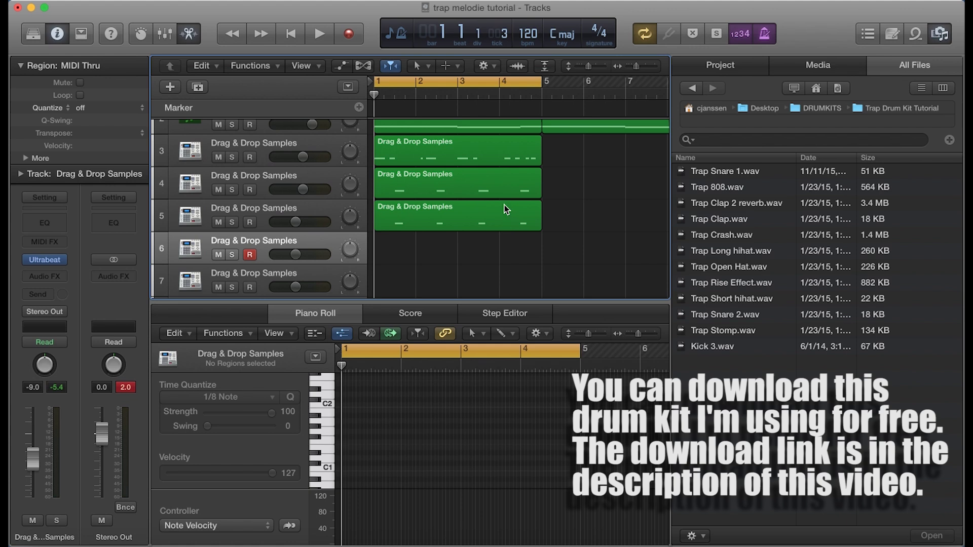
- Play back the loop from bar 1 while auditioning the drum sound on track 6
key(space)
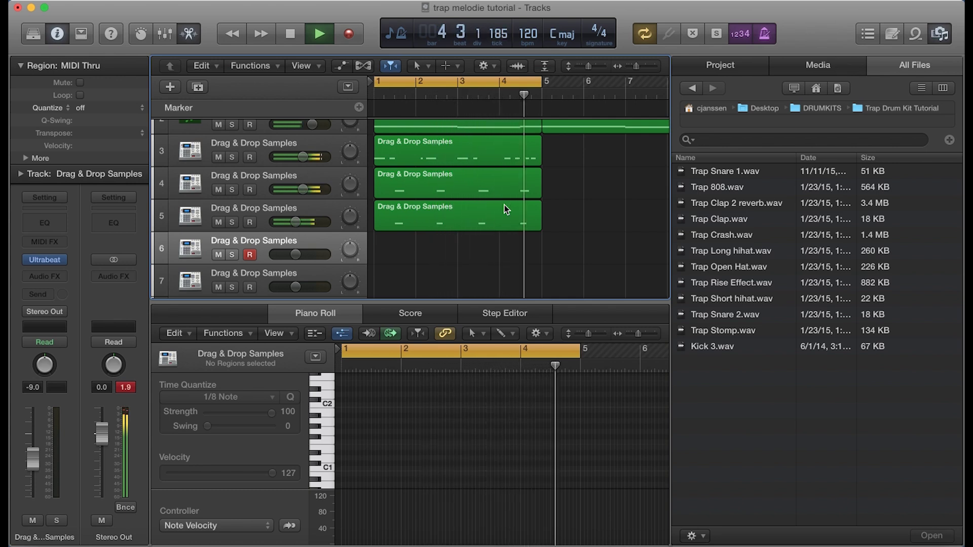
key(space)
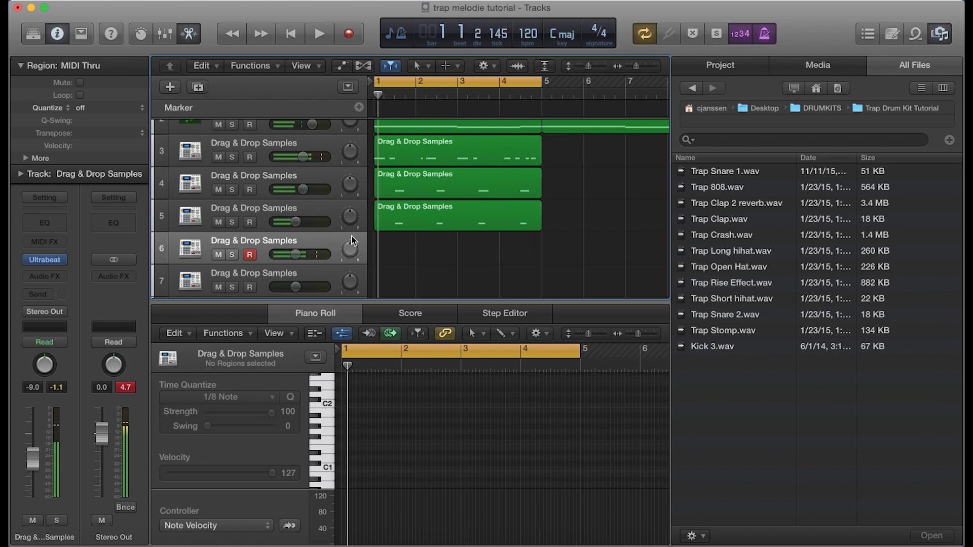
key(space)
key(Return)
key(space)
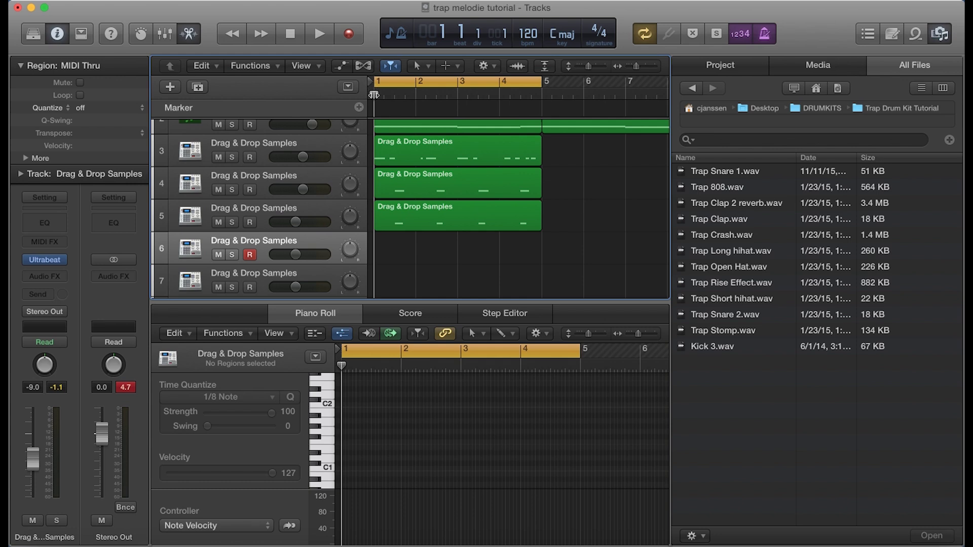
key(space)
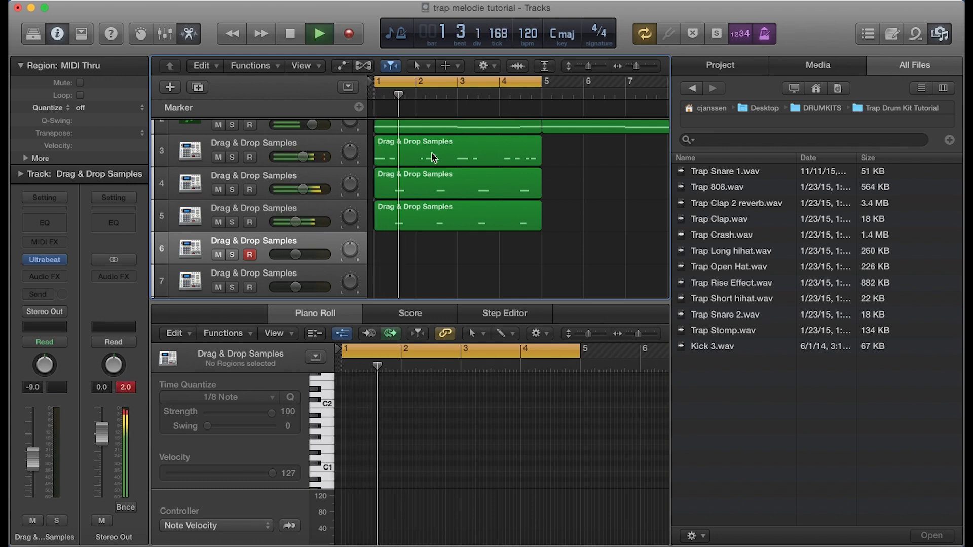
key(space)
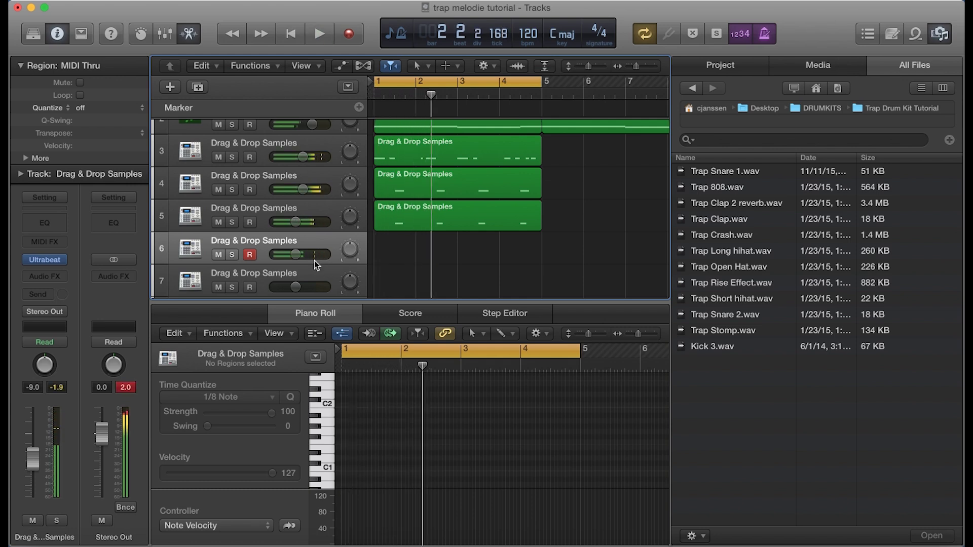
- Lower the volume of track 6 to -18.0 dB and check the level against the playing loop
drag(297, 256, 285, 257)
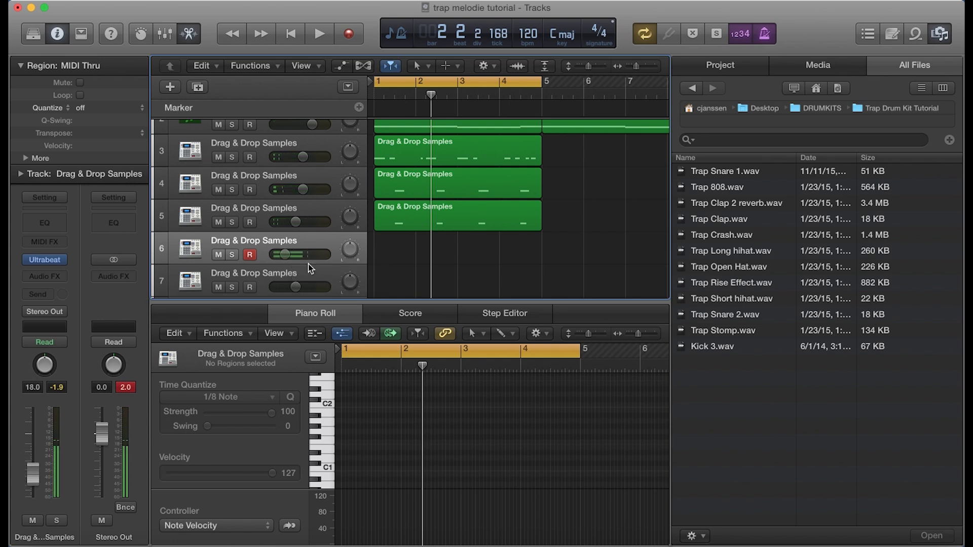
key(space)
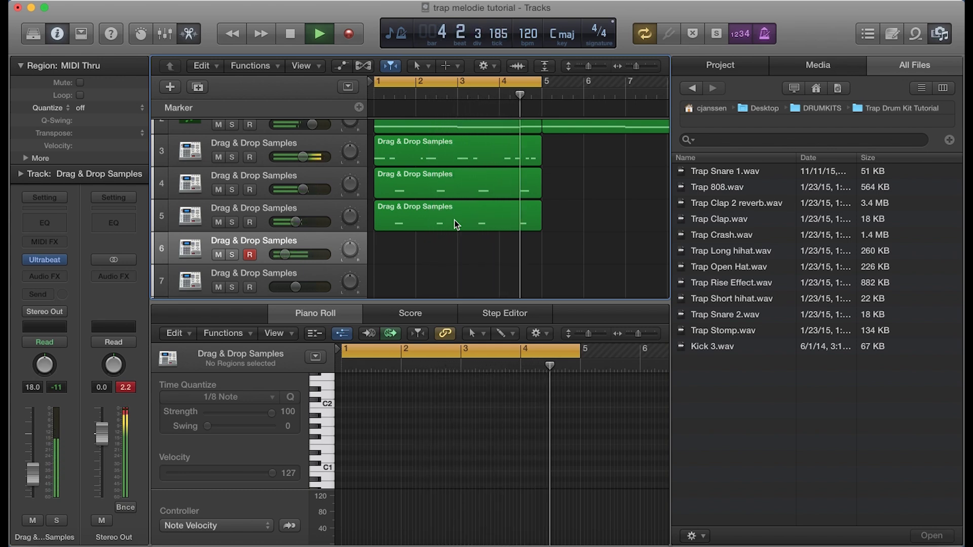
key(space)
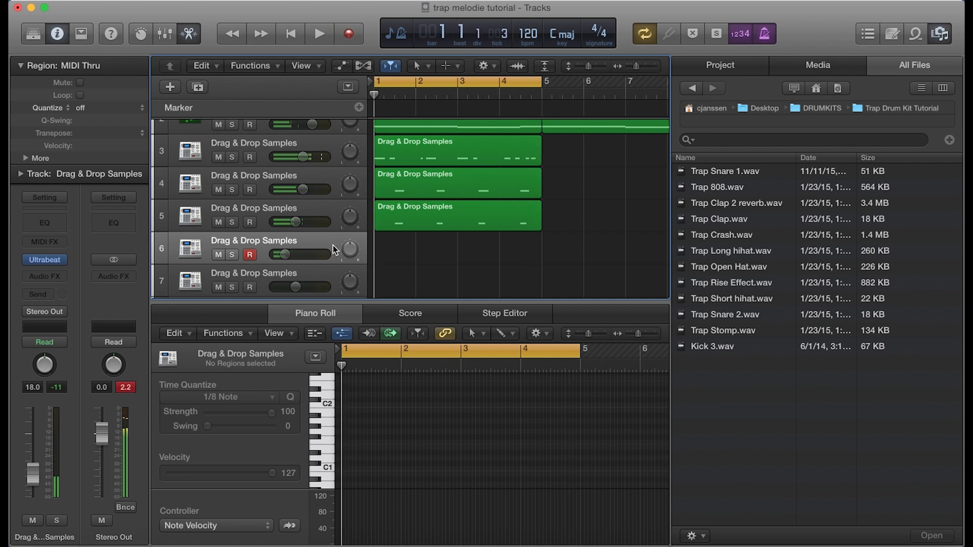
- Rehearse over the loop and record a four-note pattern on track 6 within bars 1 to 4
scroll(409, 236, down, 2)
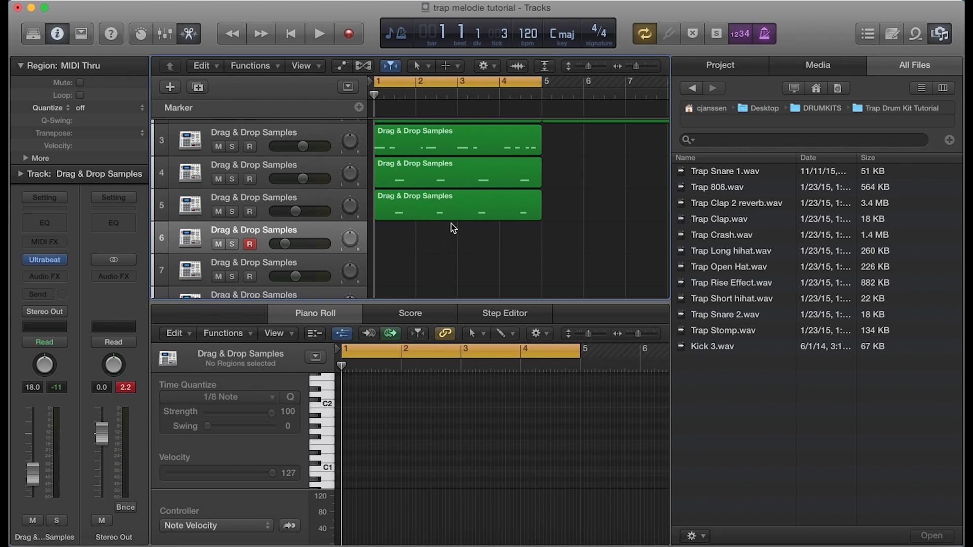
key(space)
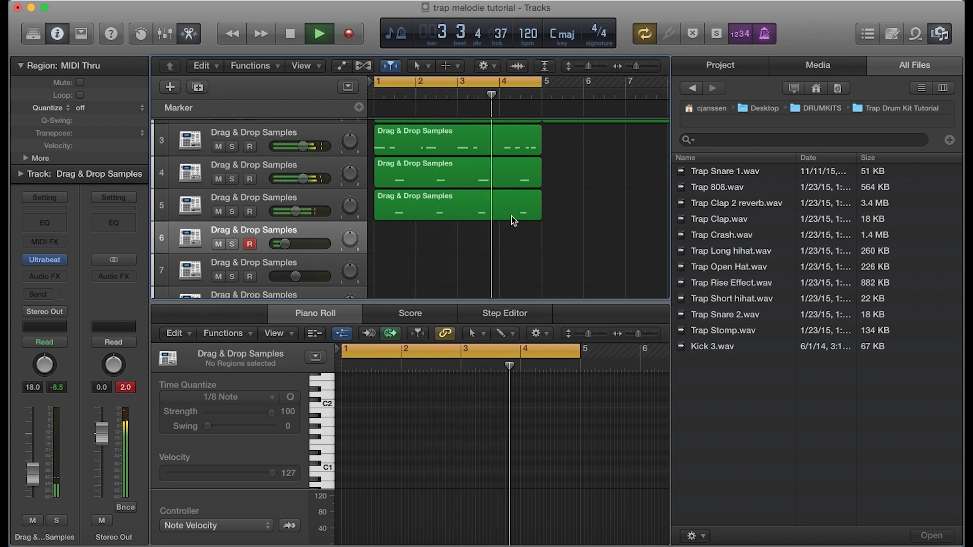
key(space)
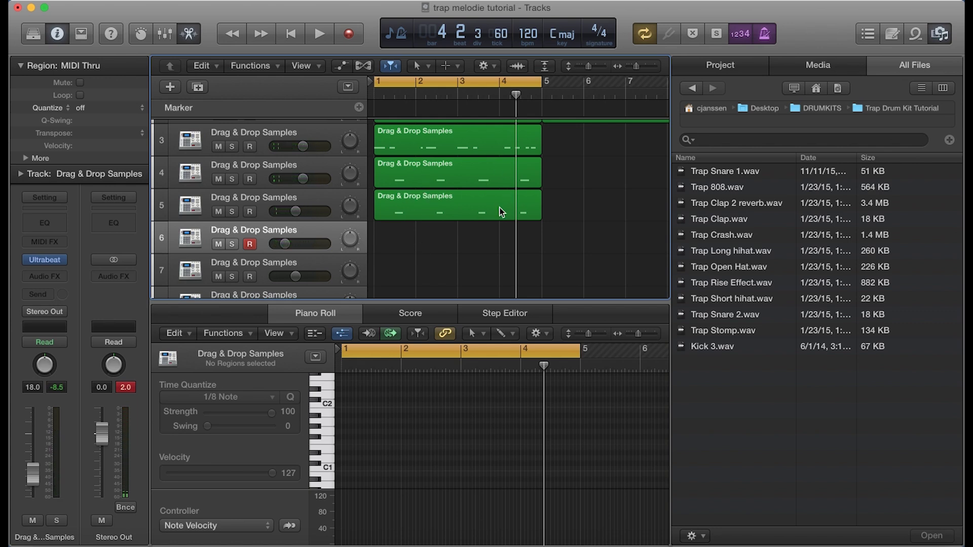
key(space)
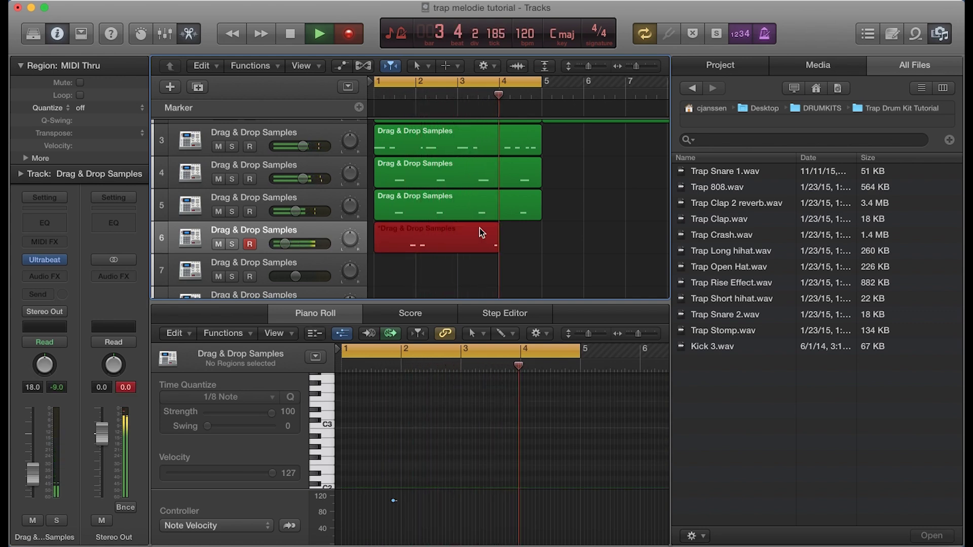
key(space)
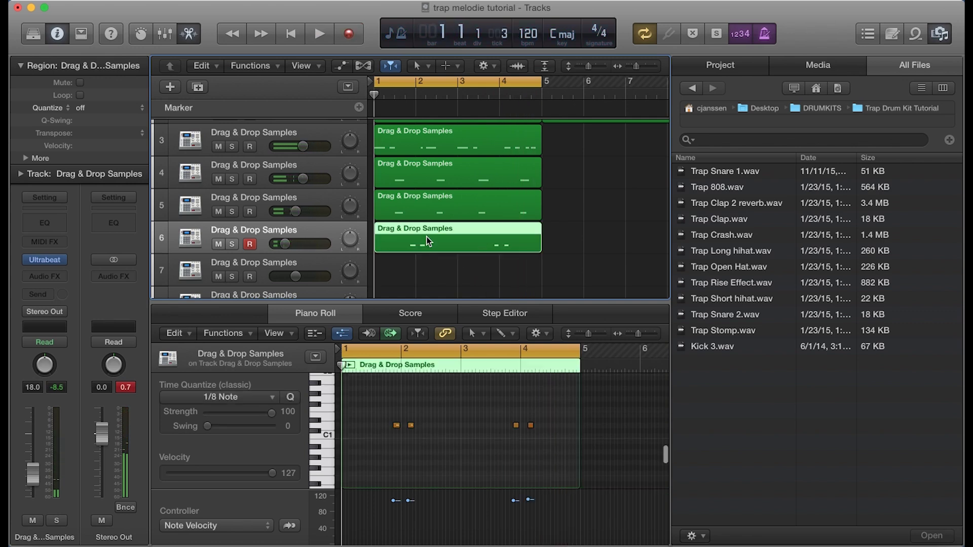
- Quantize all four notes in the recorded track 6 region to 1/8 Note
click(436, 404)
key(super+a)
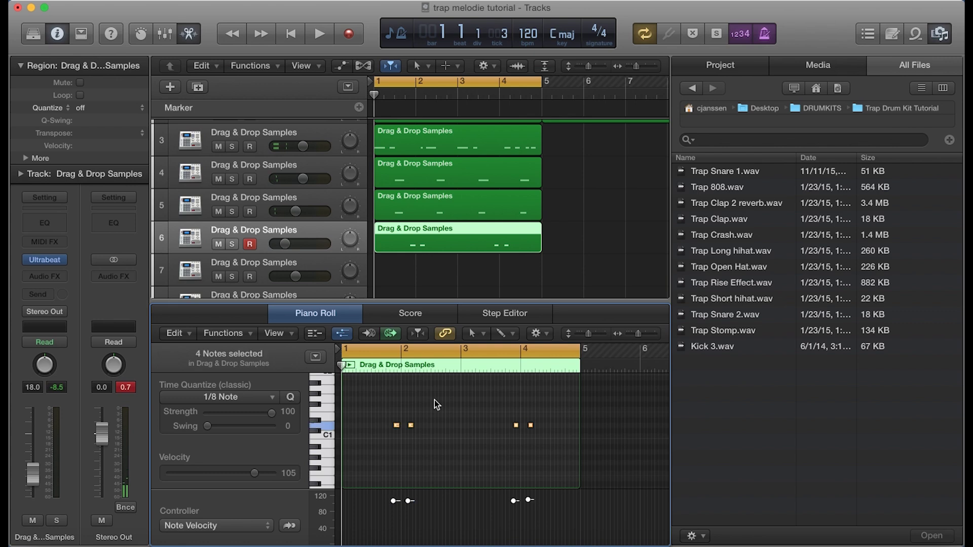
key(q)
scroll(474, 267, down, 2)
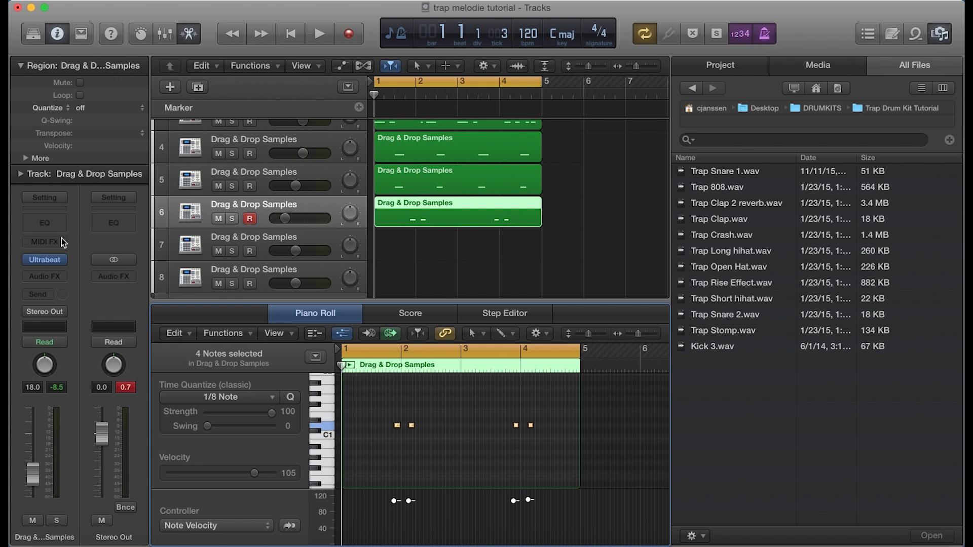
- Add a Channel EQ to track 6 with the analyzer and high-cut band enabled, and play the sound to view its spectrum
click(48, 222)
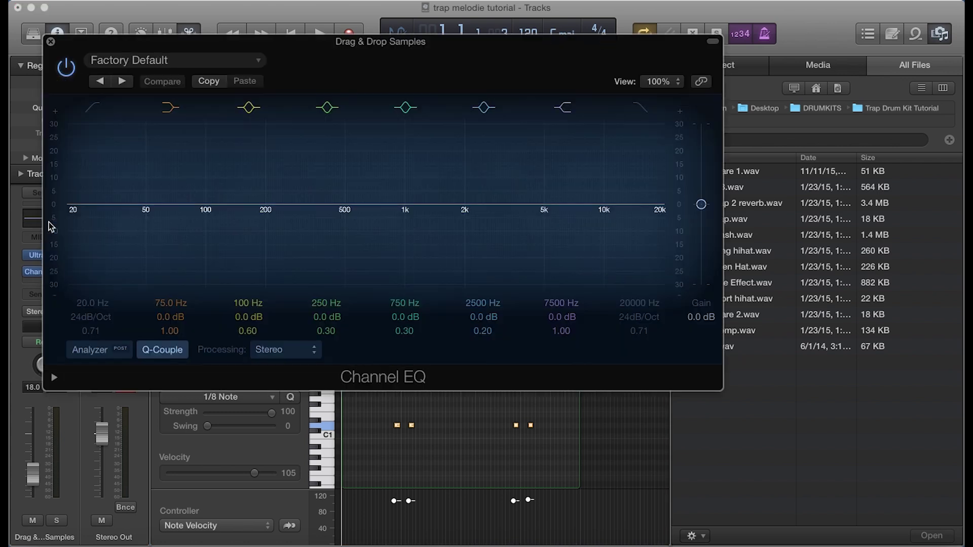
click(97, 354)
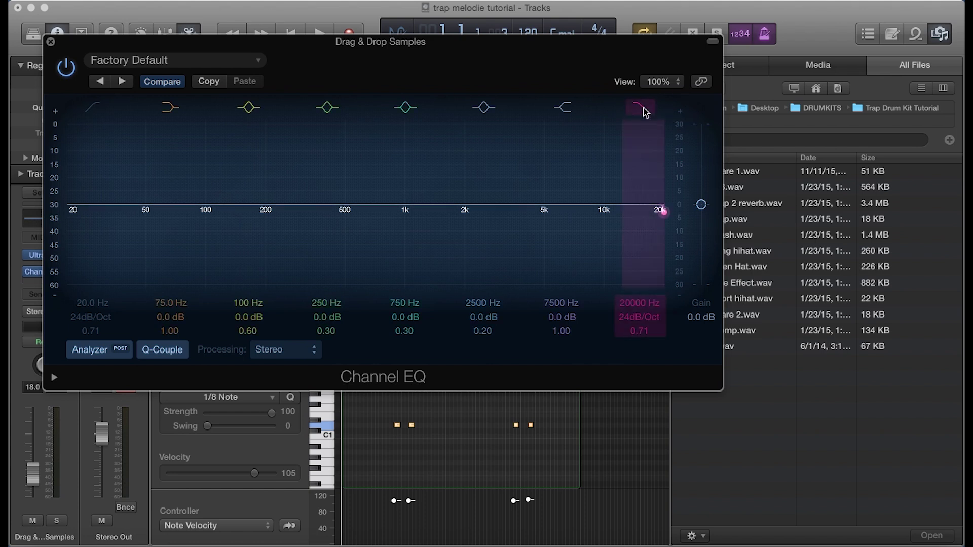
drag(560, 65, 569, 131)
key(space)
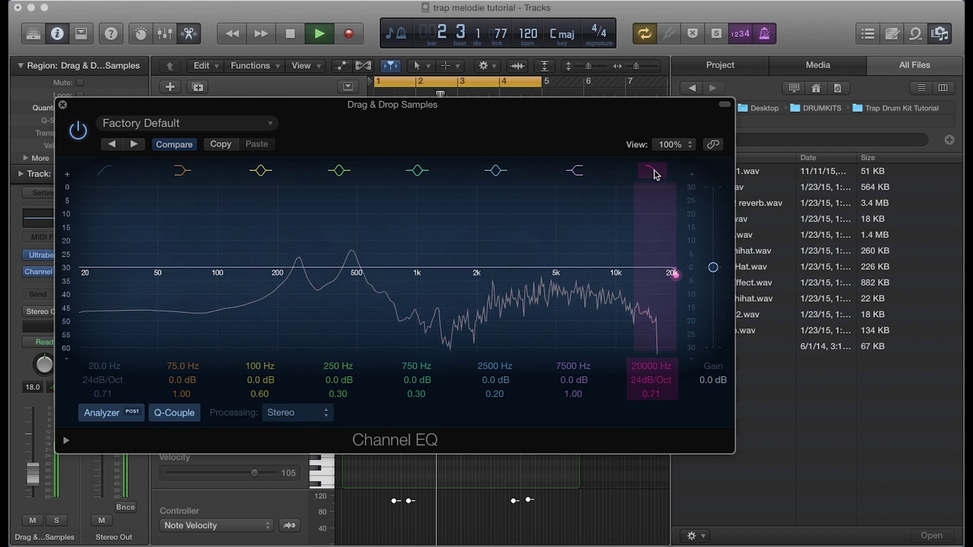
key(space)
- Lower the high-cut band on track 6 to about 3150 Hz with a Q of 1.20, checking the sound in playback
drag(674, 276, 546, 270)
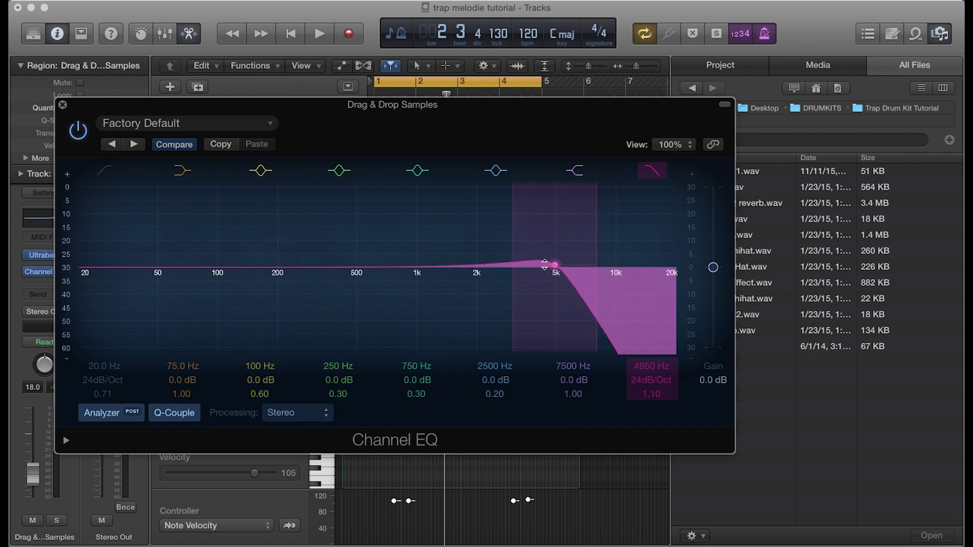
key(space)
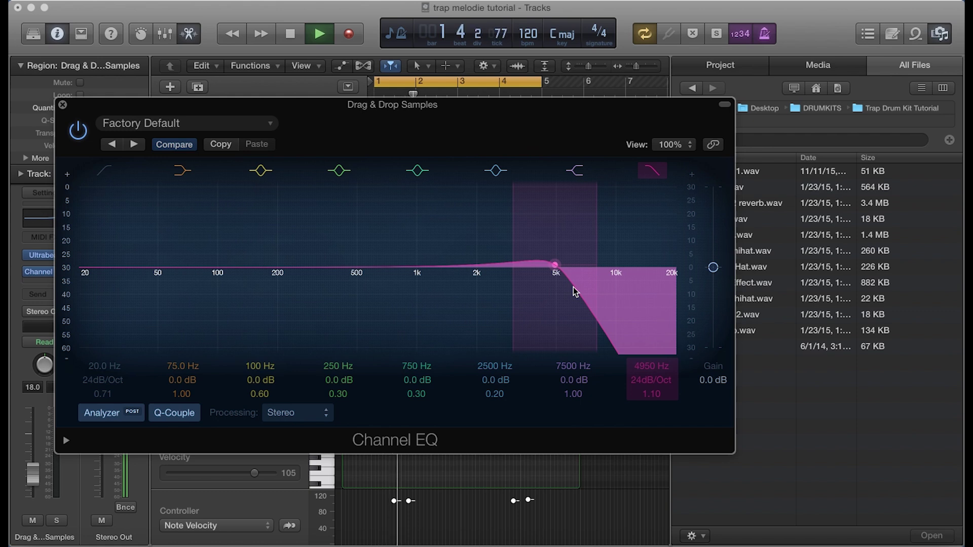
key(space)
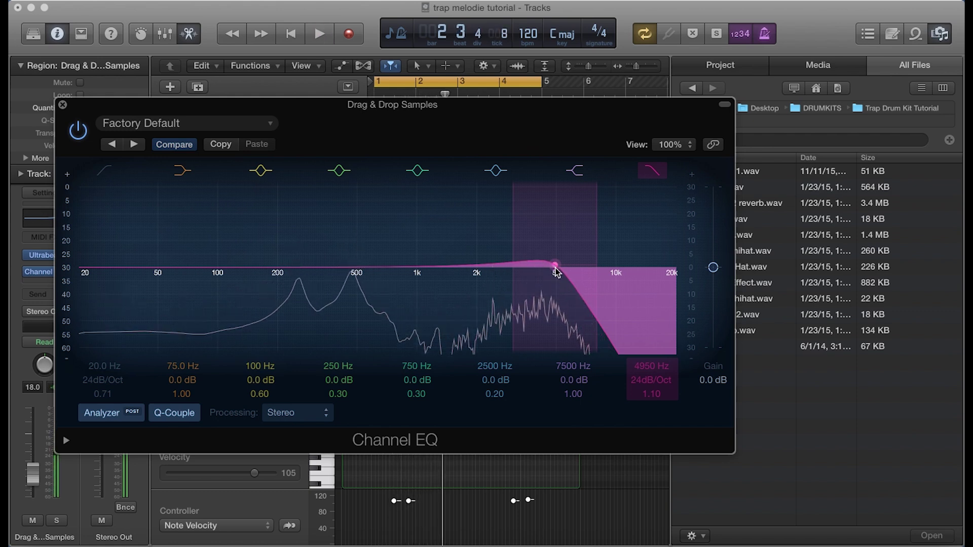
drag(555, 272, 515, 268)
key(space)
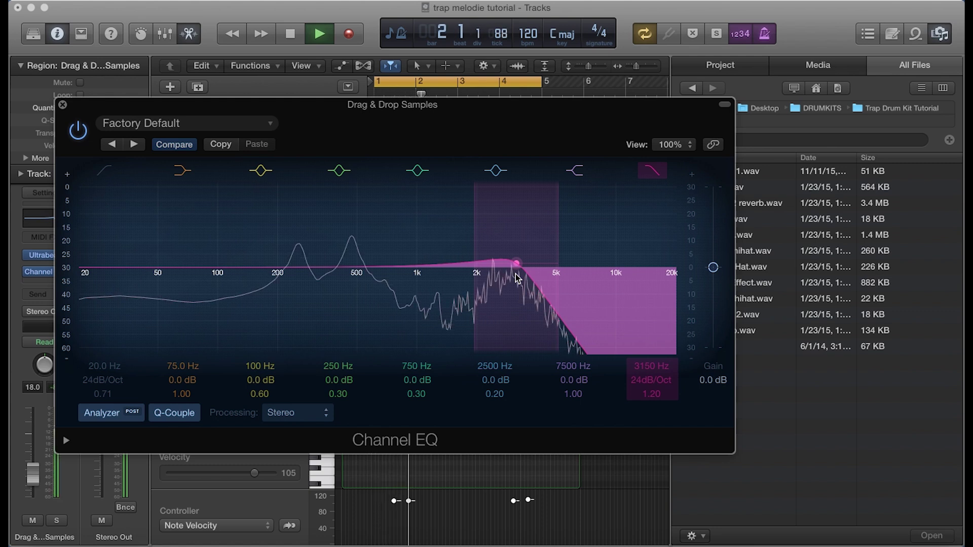
- Lower the high-cut band on track 6 to 2150 Hz, check the sound in playback, and close the Channel EQ
key(space)
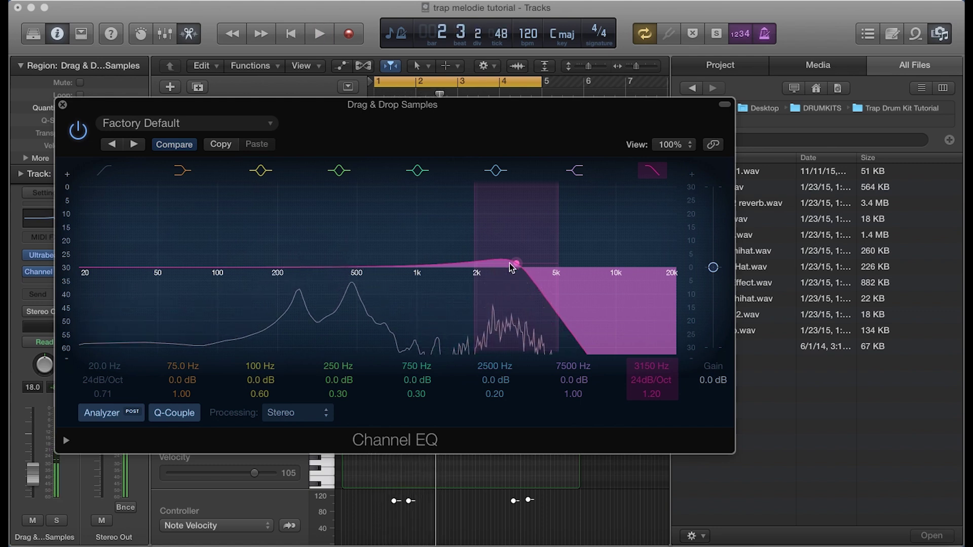
drag(509, 263, 480, 263)
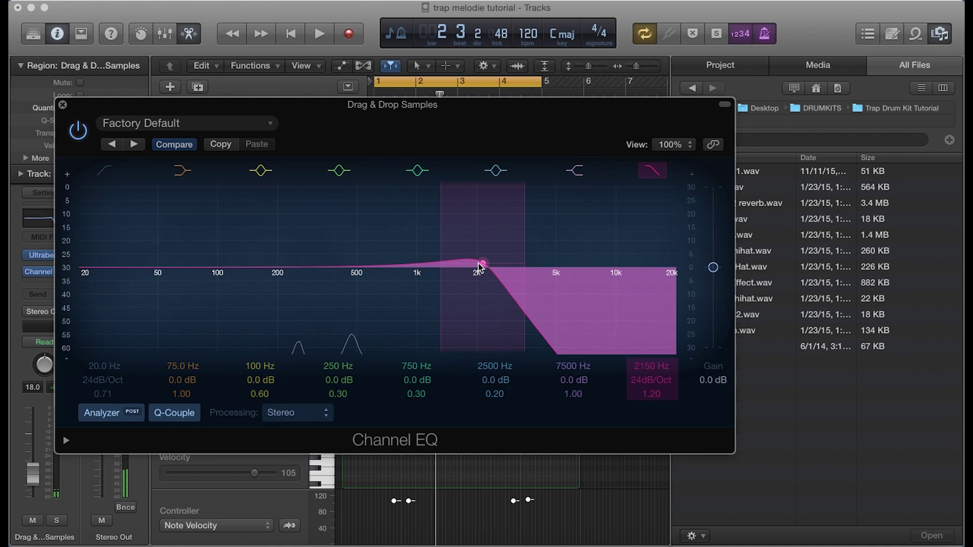
key(space)
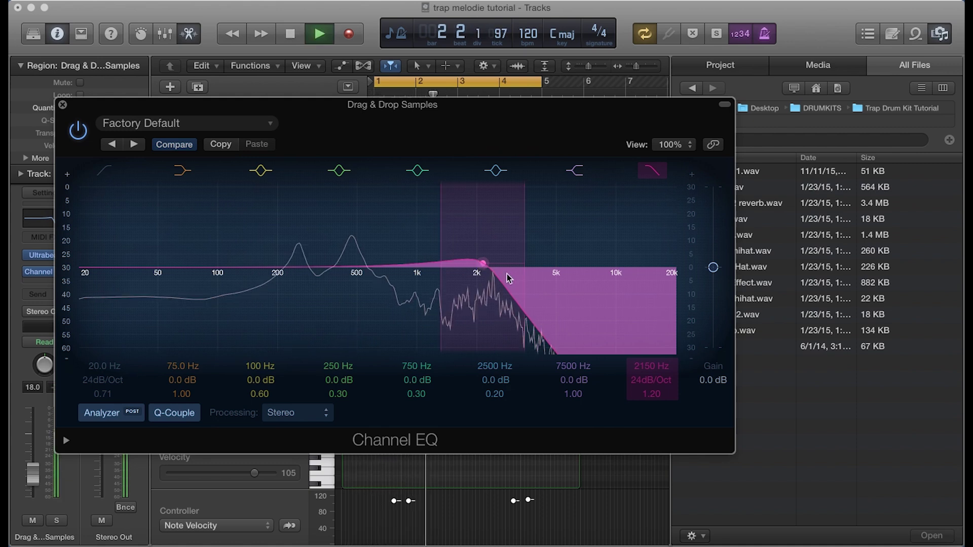
key(space)
click(62, 105)
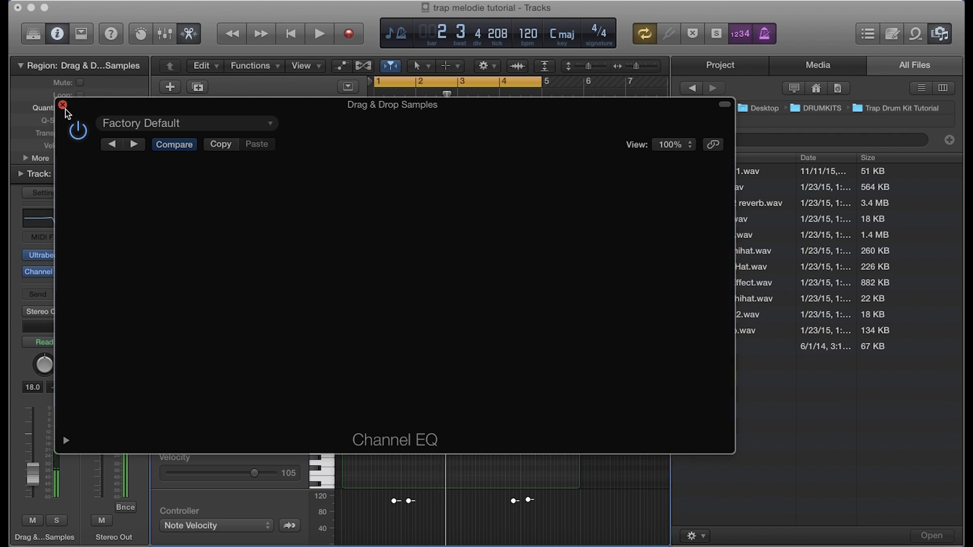
- Rehearse over the loop and record a steady eighth-note pattern on track 7 across bars 1 to 4
click(309, 242)
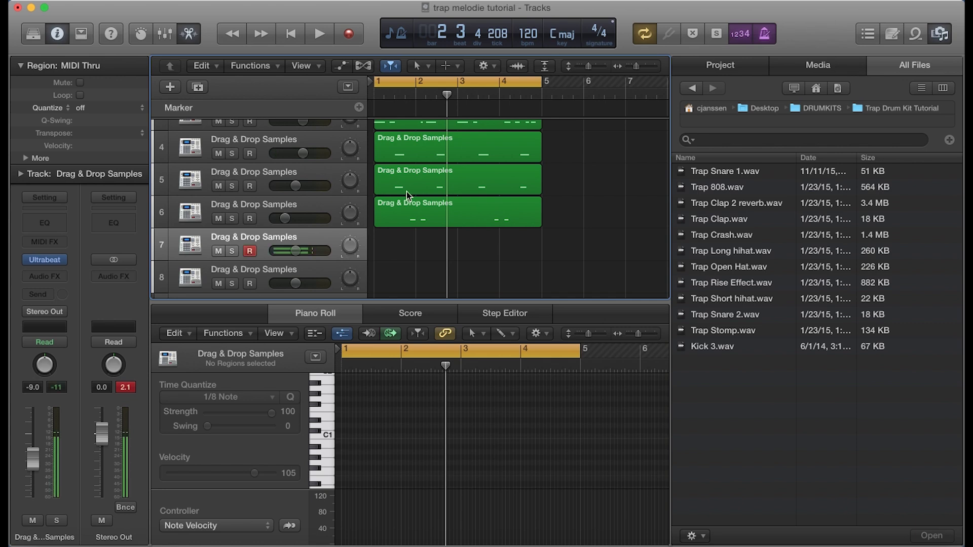
scroll(416, 199, up, 3)
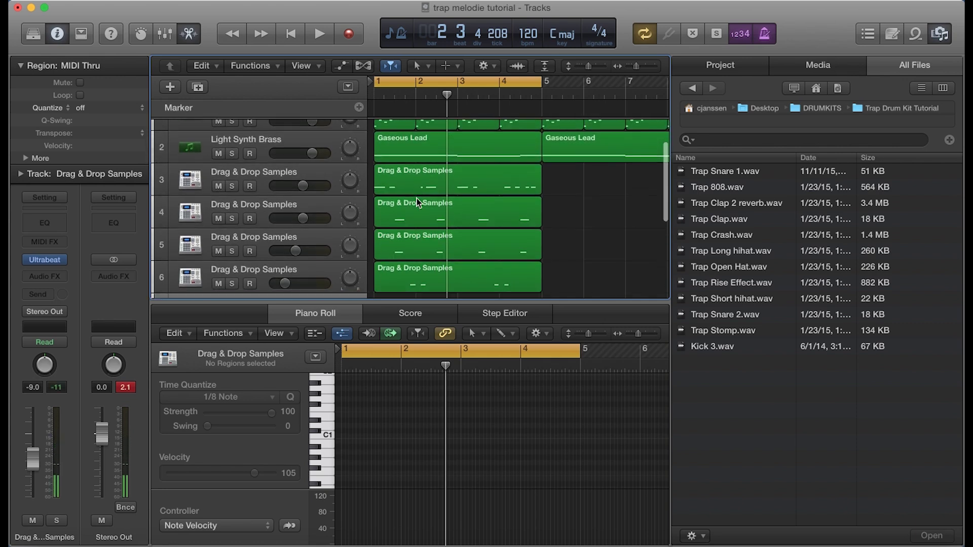
scroll(419, 203, down, 2)
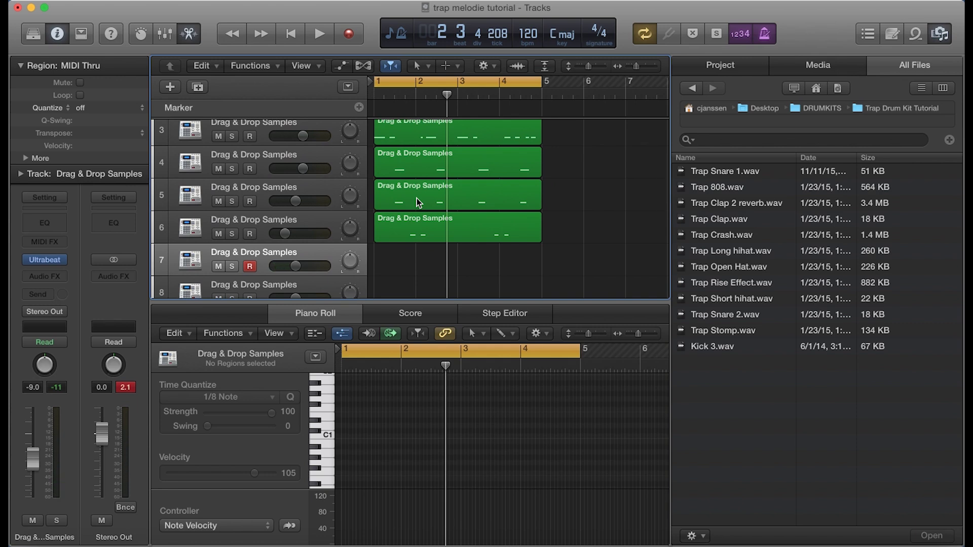
key(space)
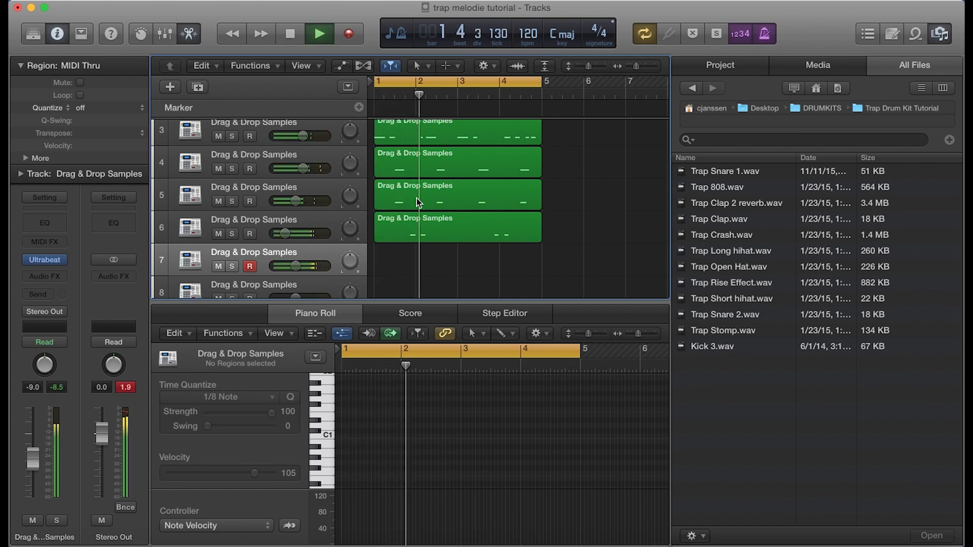
key(space)
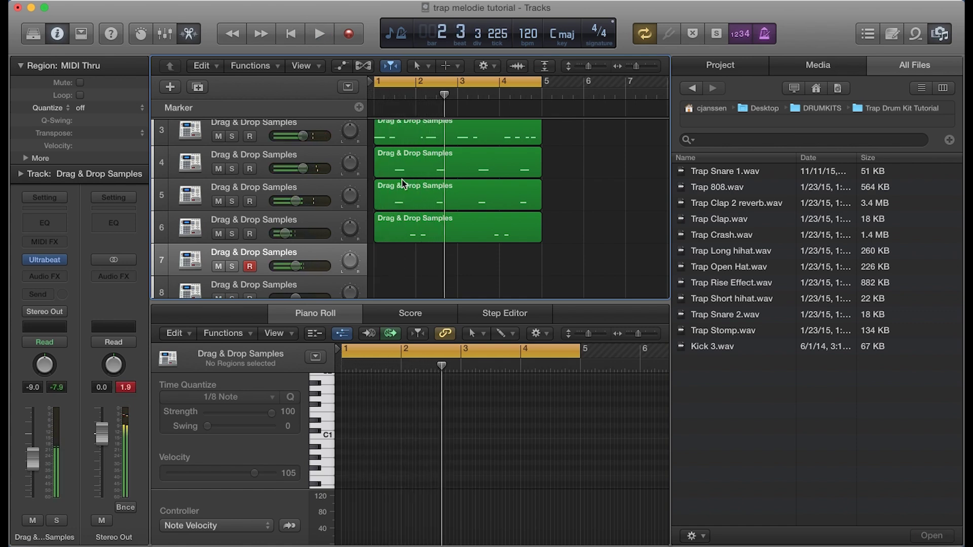
click(349, 36)
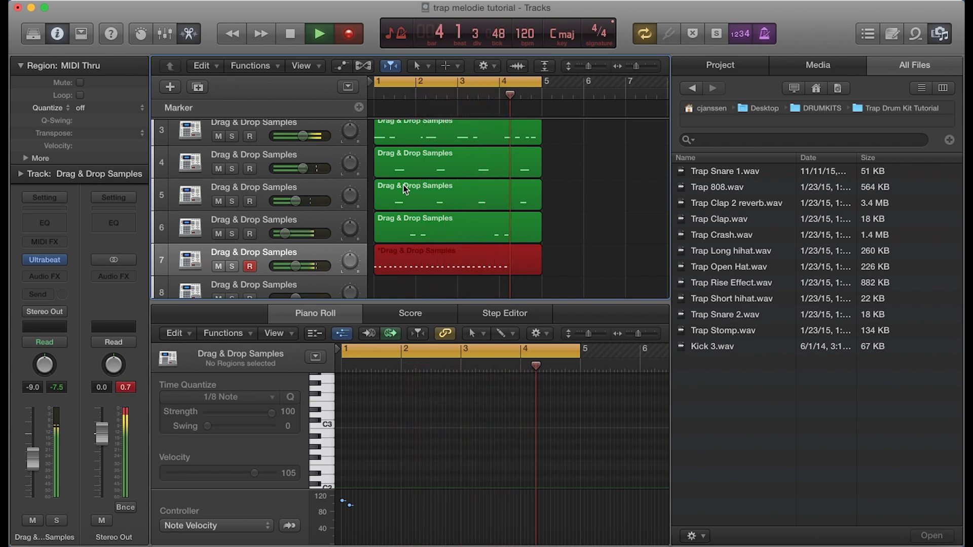
key(space)
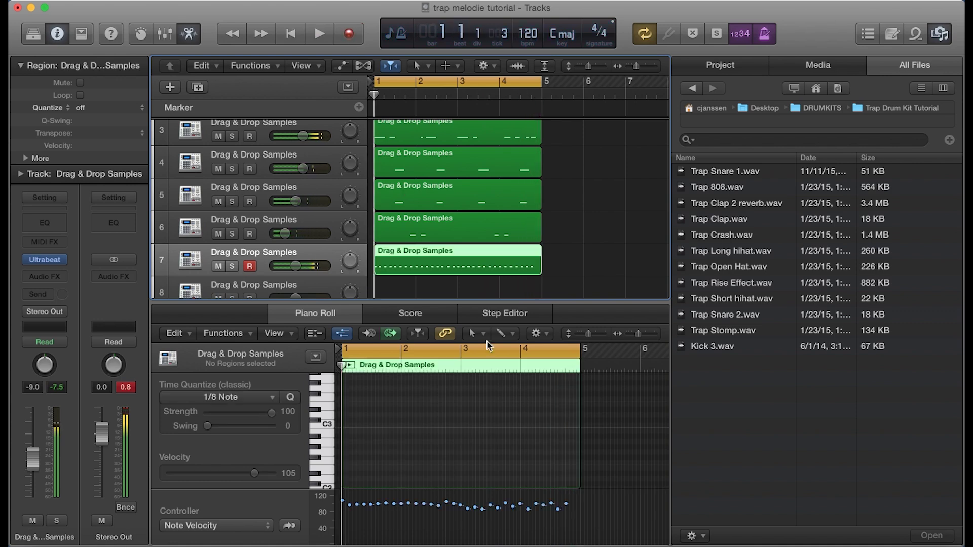
- Level the velocities of all notes in the recorded track 7 region to a uniform 89
click(420, 265)
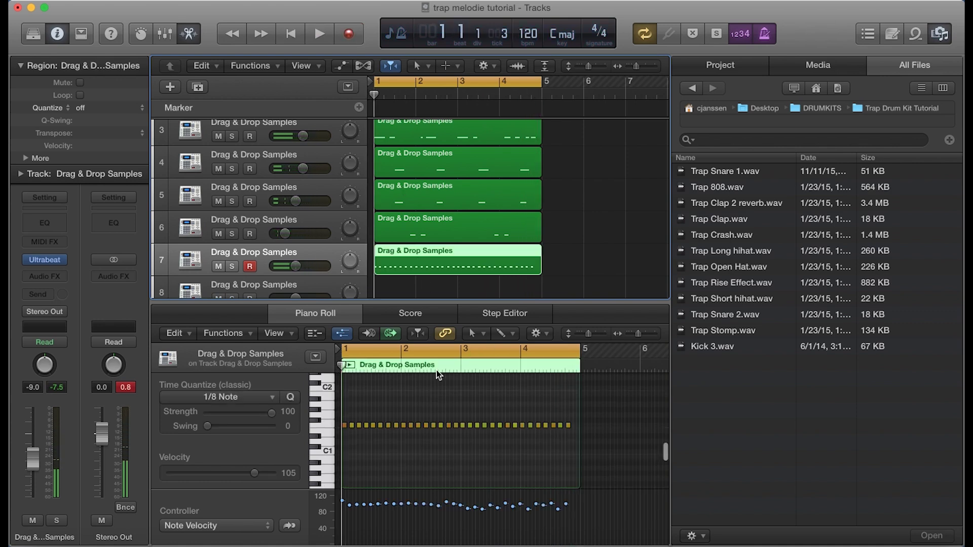
click(440, 439)
key(super+a)
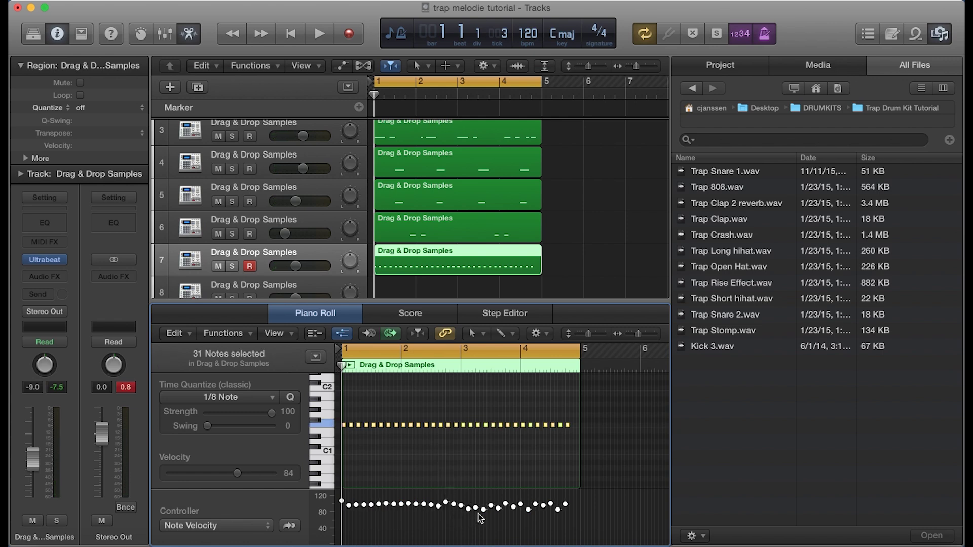
mouse_move(484, 514)
mouse_down()
mouse_move(473, 396)
mouse_move(480, 496)
mouse_up()
mouse_move(482, 495)
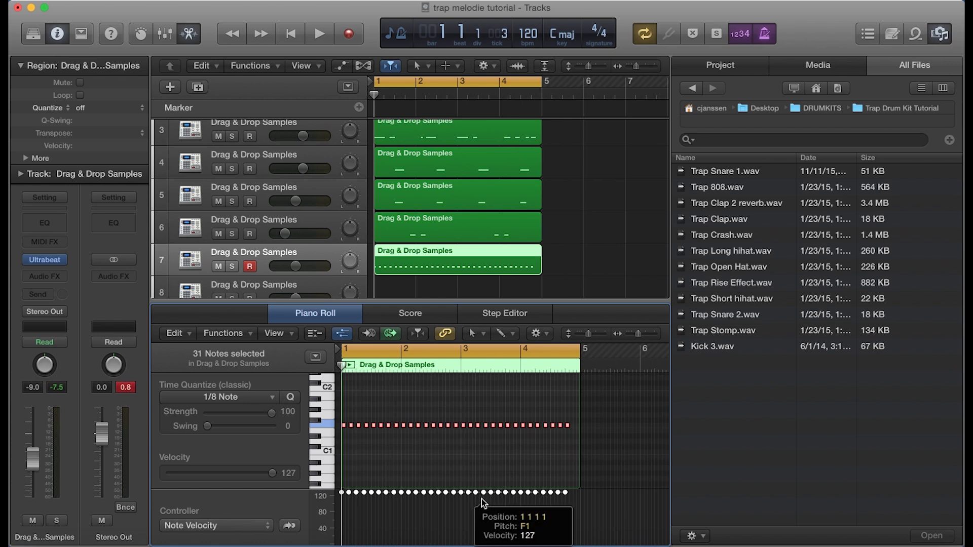
drag(480, 494, 477, 544)
- Set the time quantize value for the track 7 region to 1/32 Note
key(z)
scroll(367, 457, up, 5)
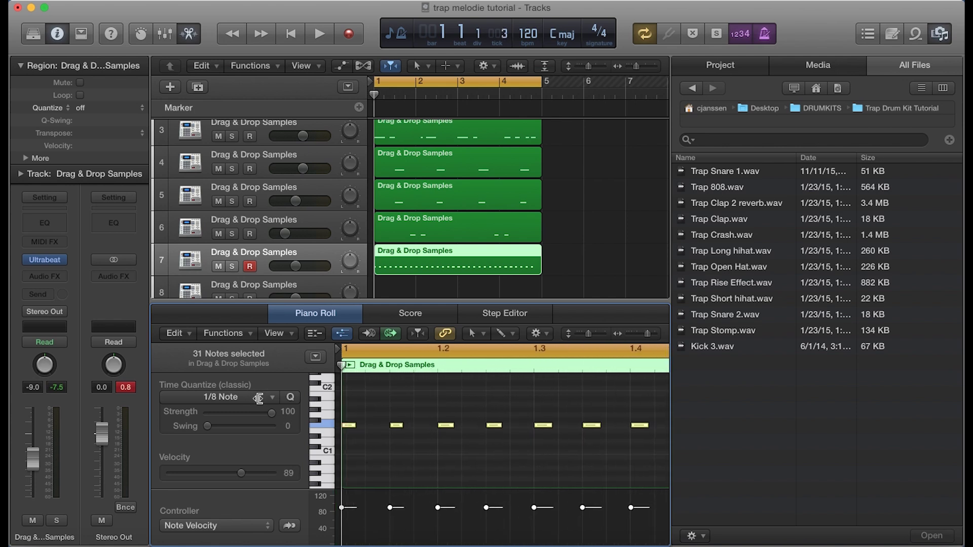
click(354, 444)
click(250, 397)
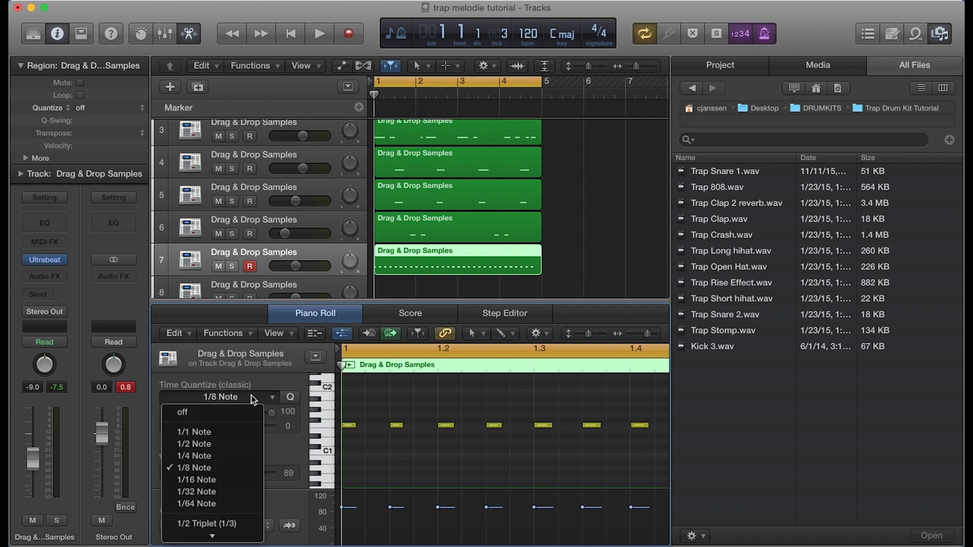
click(233, 492)
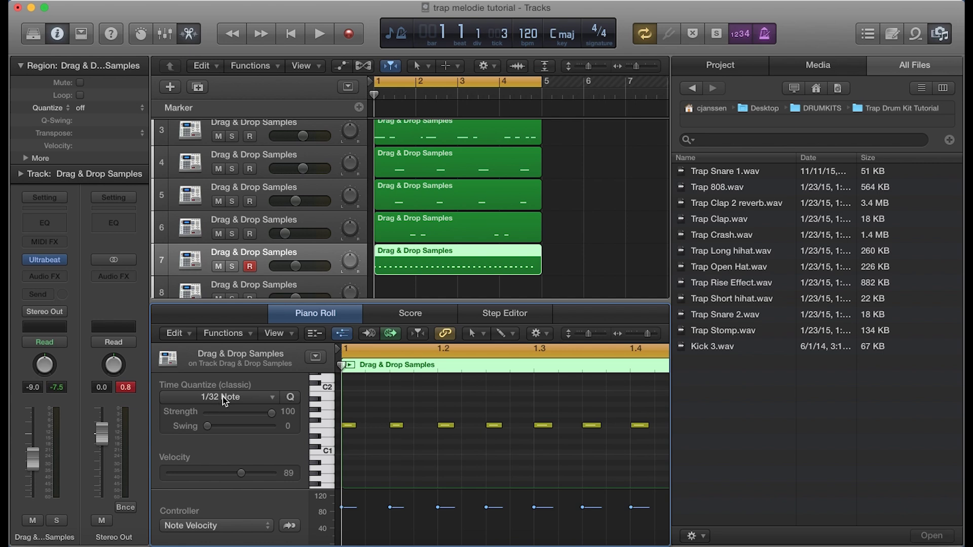
- Enlarge the note editor and shorten the region's first note so that it ends at position 1 1 1 60
mouse_move(359, 300)
mouse_down()
mouse_move(360, 372)
mouse_move(356, 283)
mouse_up()
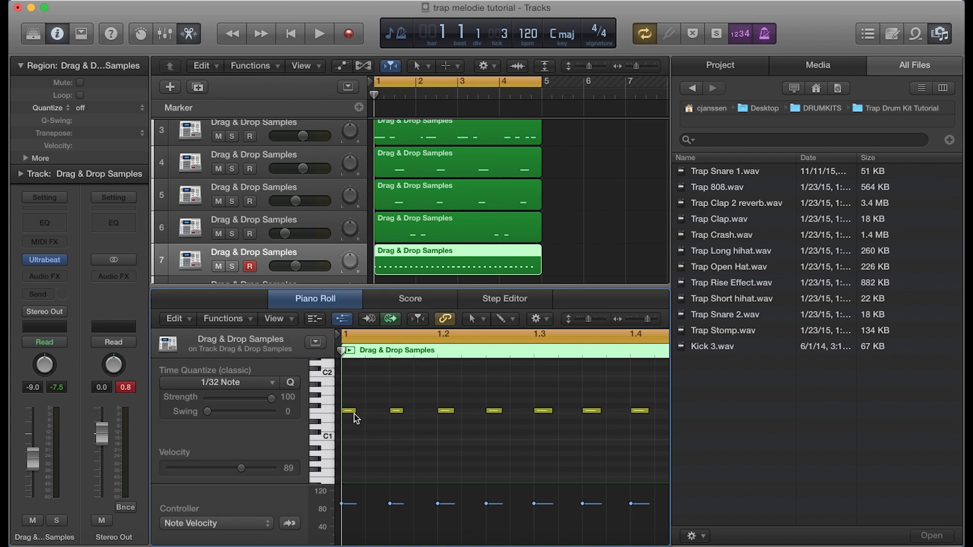
scroll(380, 425, up, 5)
drag(396, 412, 361, 411)
- Paste three copies of the shortened first note back to back, starting at positions 1 1 1 60, 1 1 1 121 and 1 1 1 180
key(space)
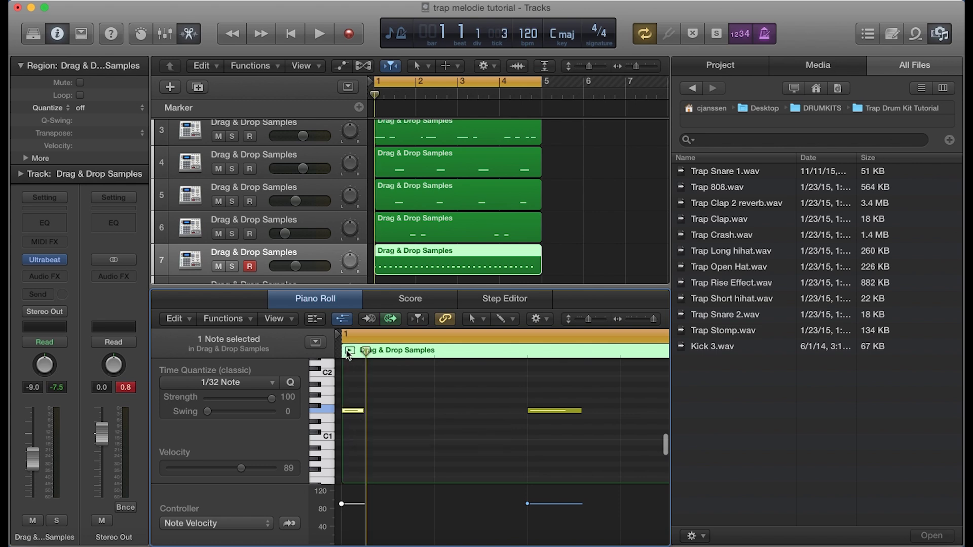
click(363, 354)
key(space)
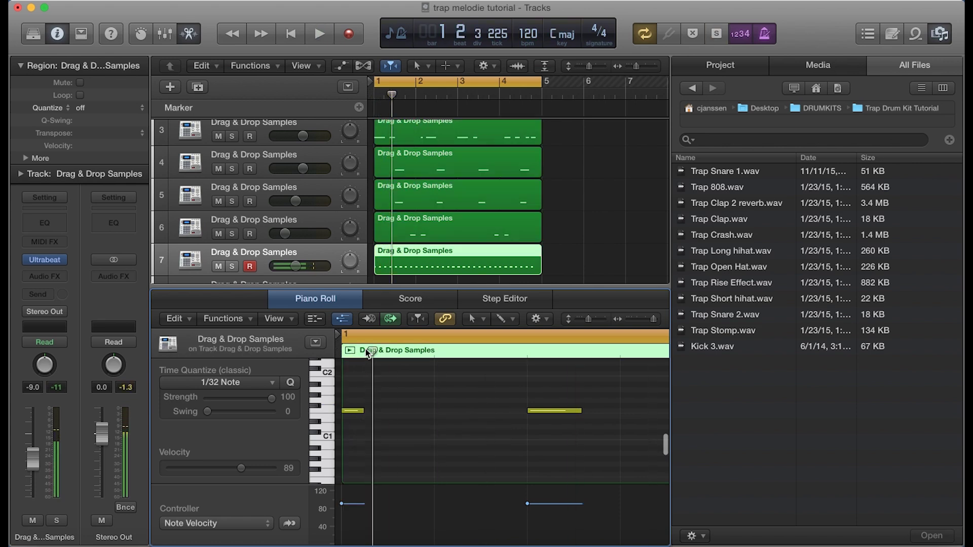
mouse_move(371, 351)
mouse_down()
mouse_move(380, 351)
mouse_move(364, 351)
mouse_up()
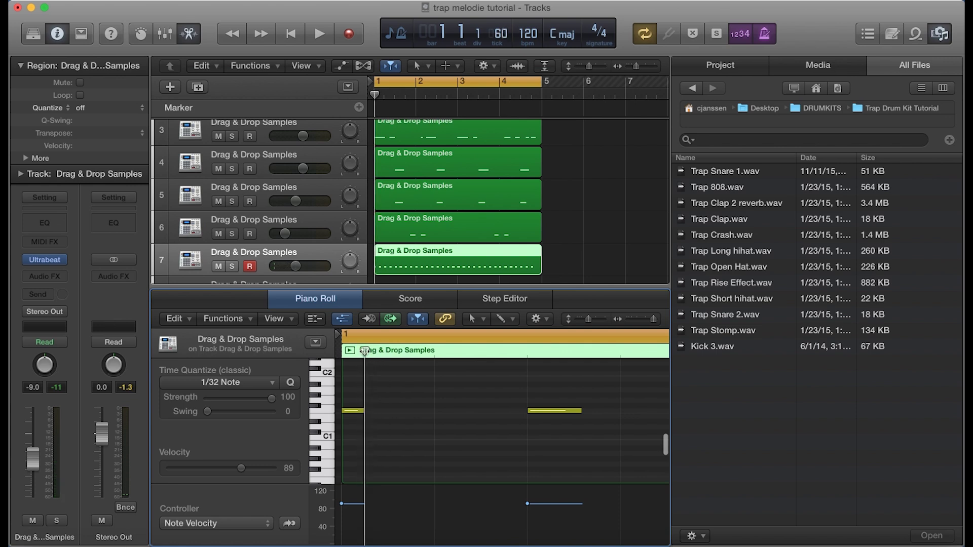
click(358, 412)
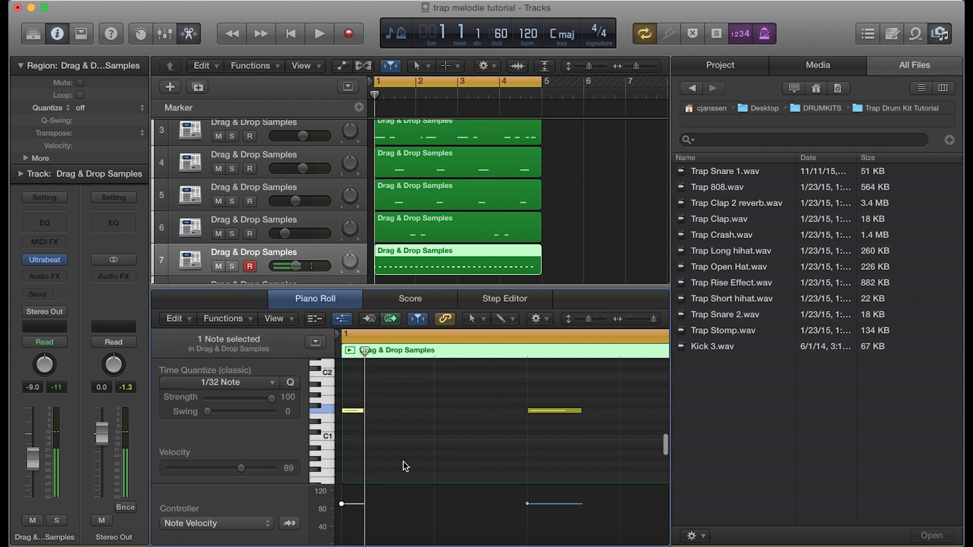
key(super+v)
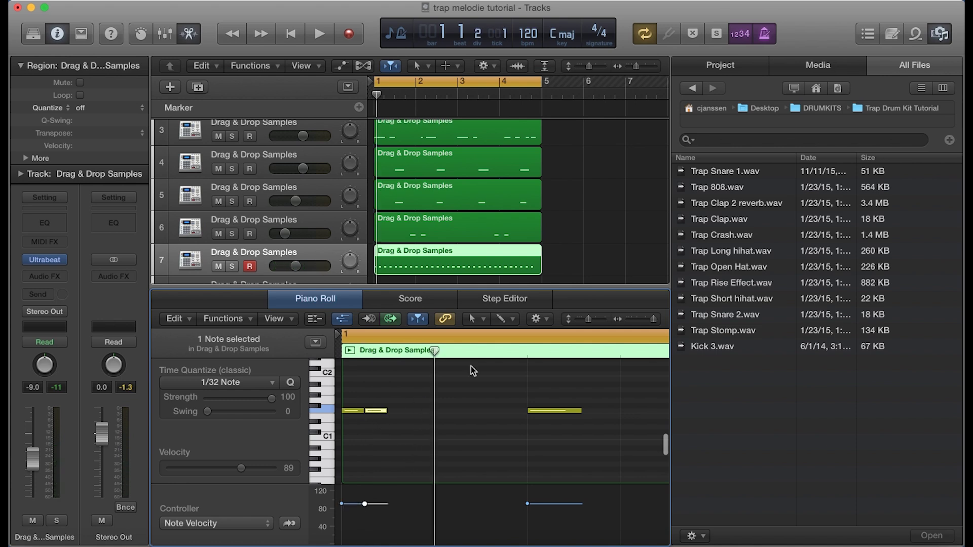
drag(434, 350, 388, 350)
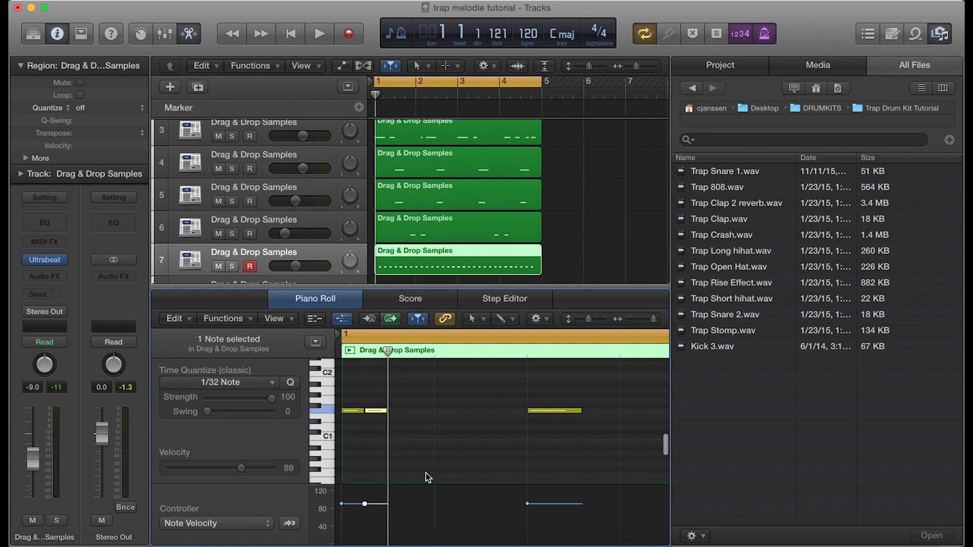
key(super+v)
drag(434, 351, 411, 353)
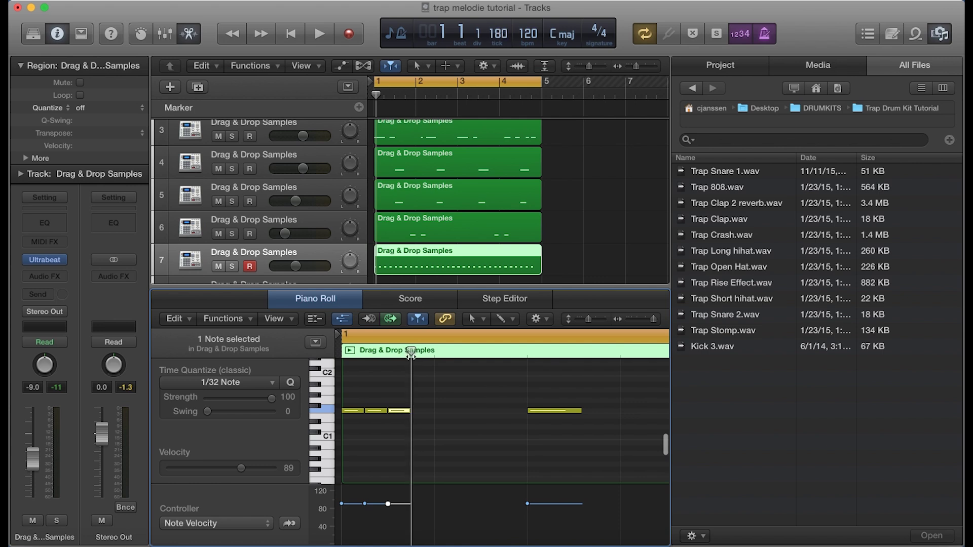
key(super+v)
- Duplicate the group of four short notes at position 1 1 2, filling the gap up to the second original note
drag(442, 431, 353, 399)
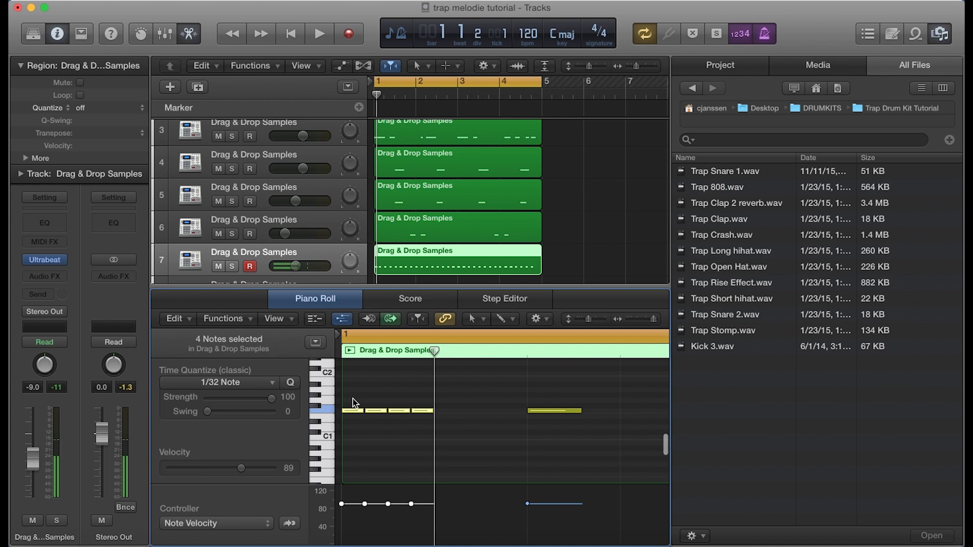
click(435, 351)
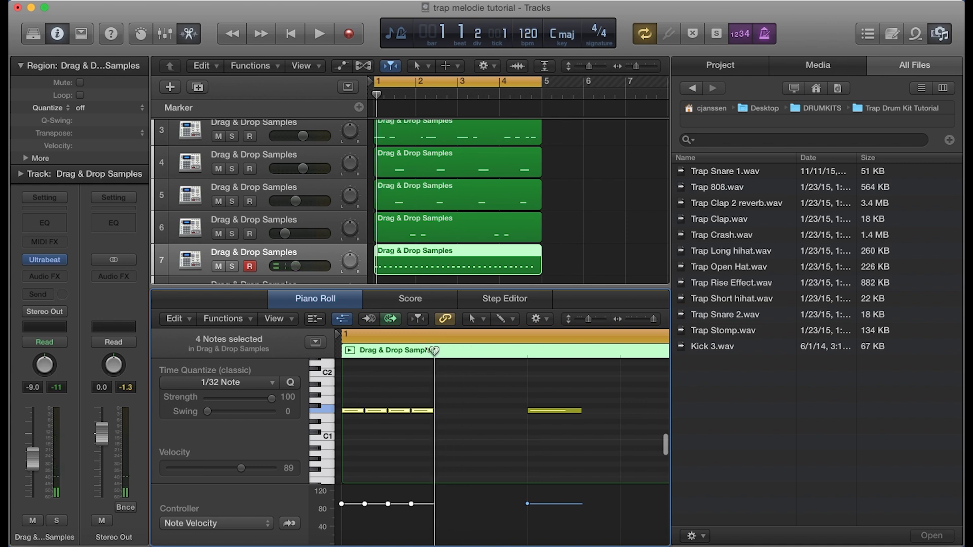
key(super+v)
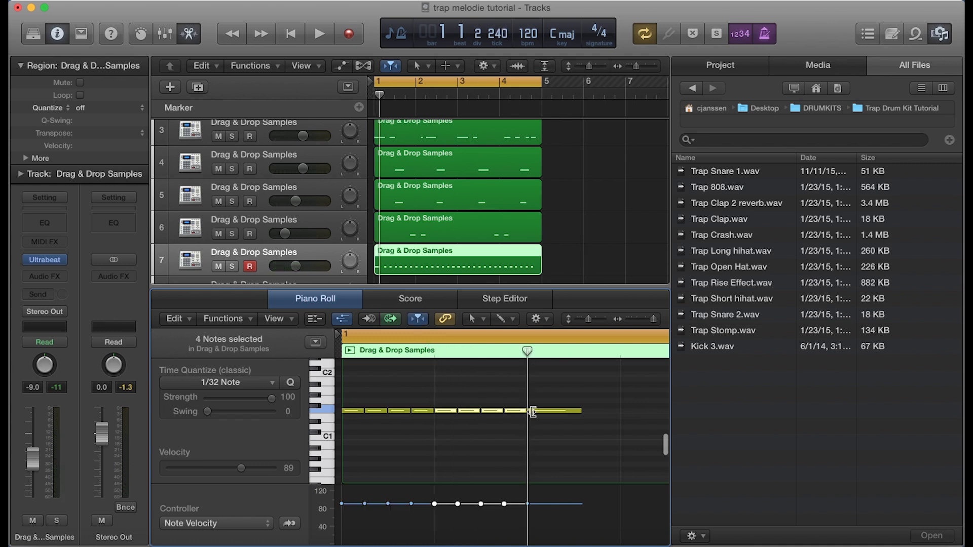
- Play the loop from the beginning to hear the new roll at the start of bar 1
key(super+Left)
key(space)
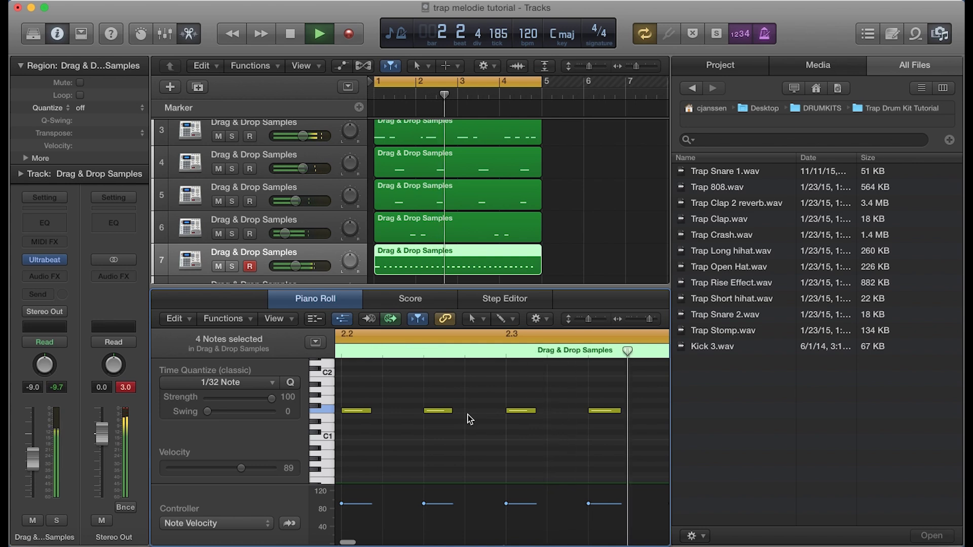
key(space)
key(super+Left)
- Add a short note at position 1 2 4, midway between the two notes around beat 1.3, with the Pencil Tool as secondary tool
scroll(413, 443, left, 5)
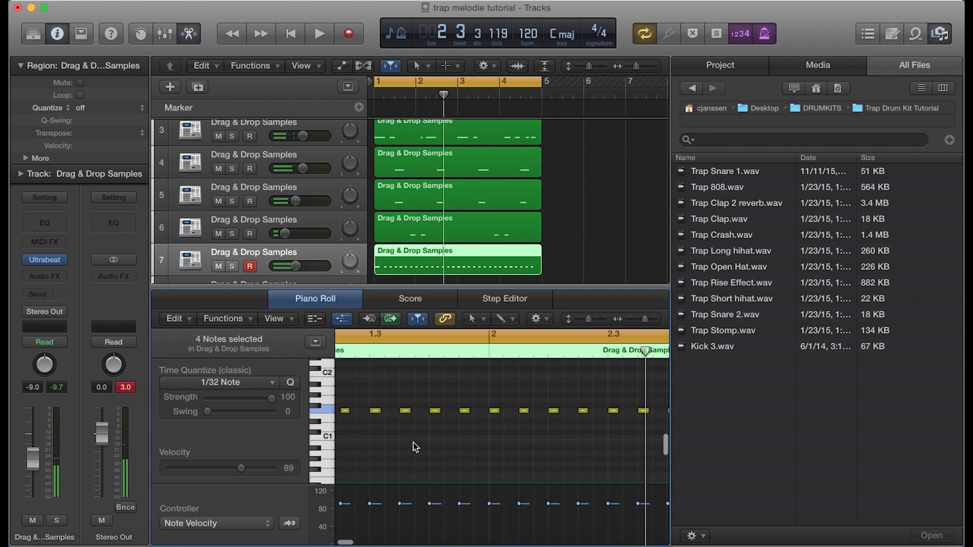
click(401, 351)
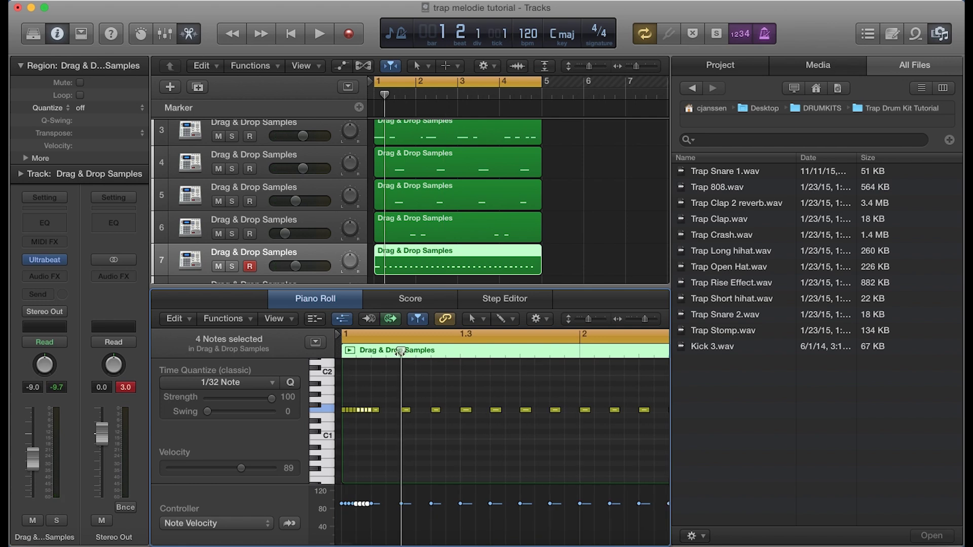
drag(401, 351, 428, 351)
scroll(428, 351, up, 3)
scroll(428, 380, up, 5)
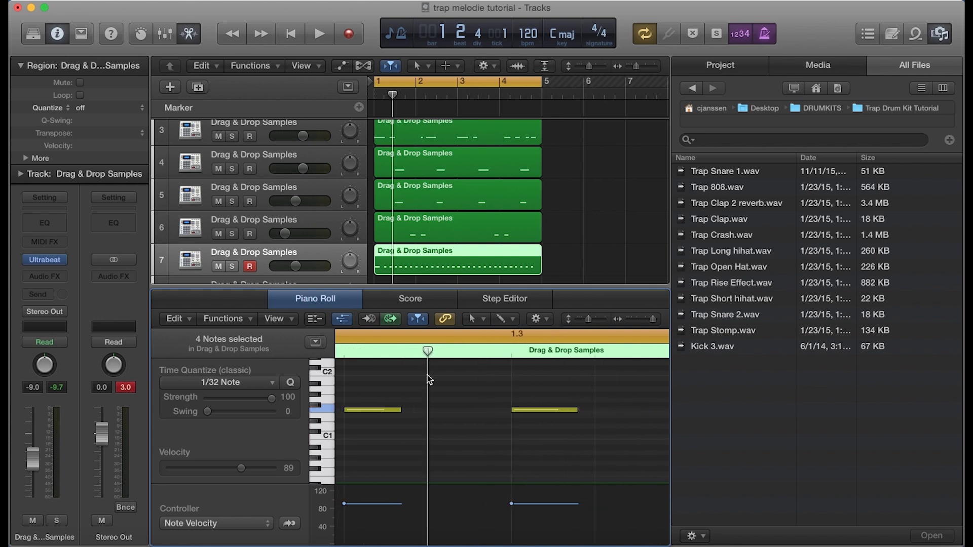
click(432, 410)
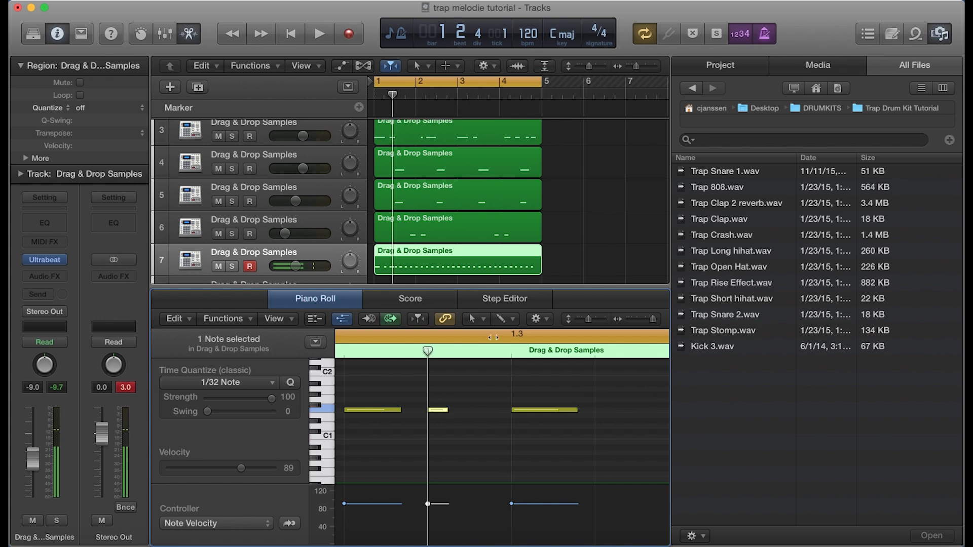
click(507, 321)
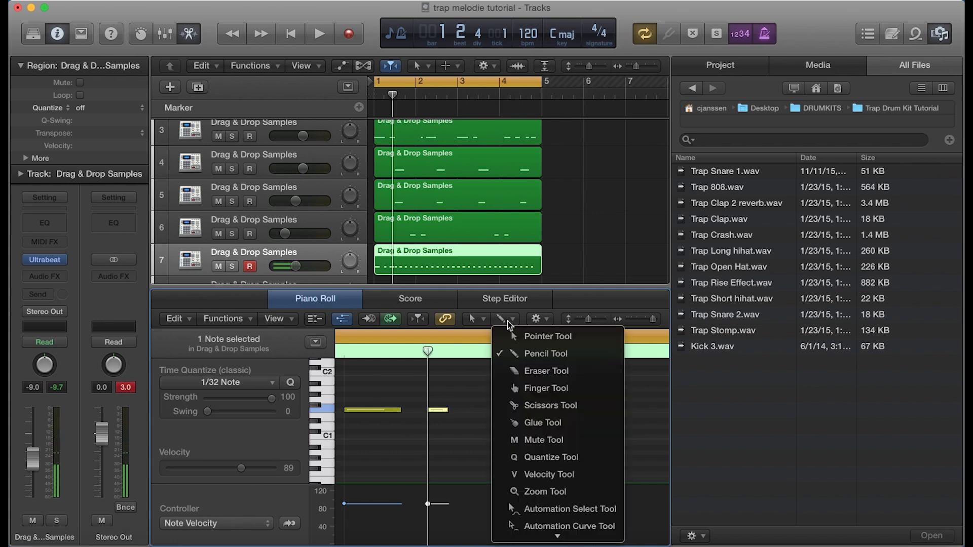
click(518, 355)
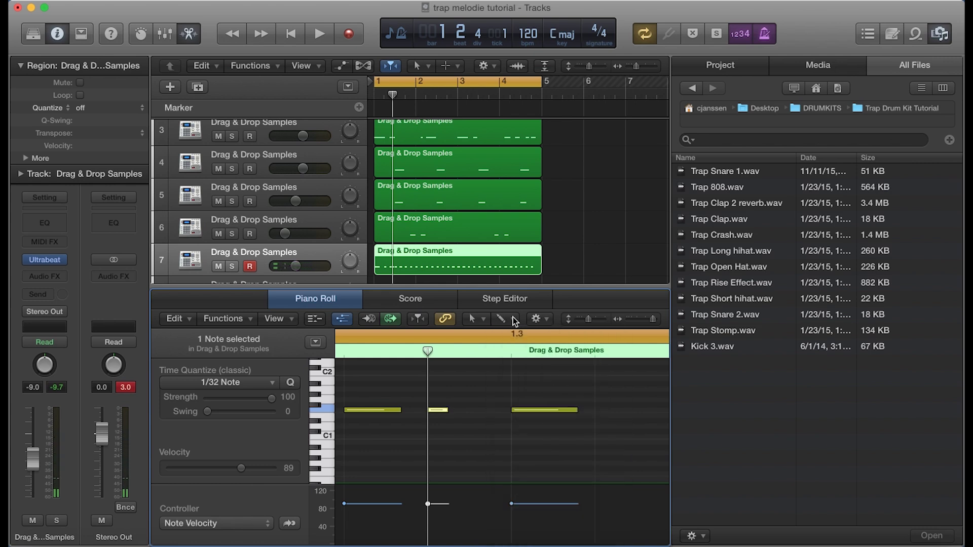
- Lengthen the short note at 1 2 4 to end at 1 2 4 81 and repeat it twice, filling the gap up to beat 1.3
click(454, 413)
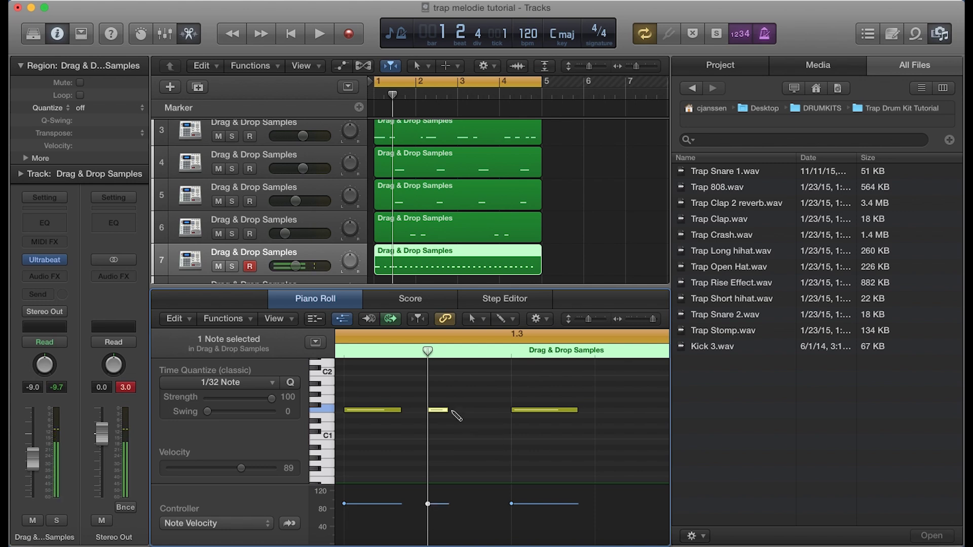
drag(445, 409, 455, 409)
drag(428, 351, 455, 351)
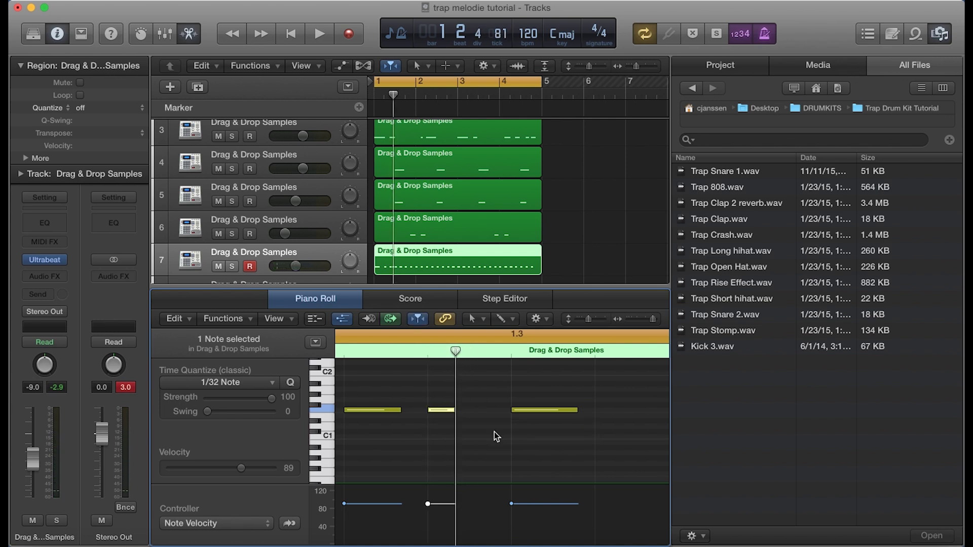
key(super+r)
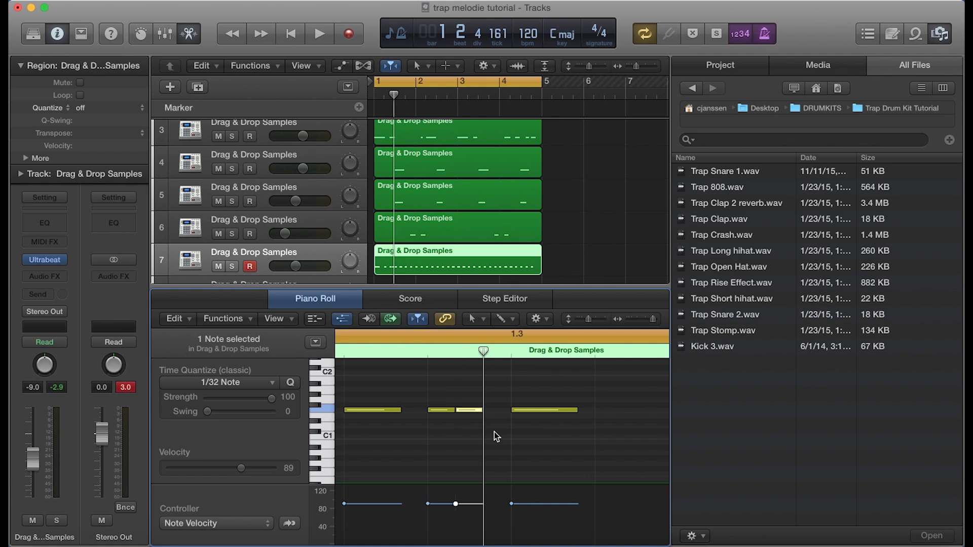
key(super+r)
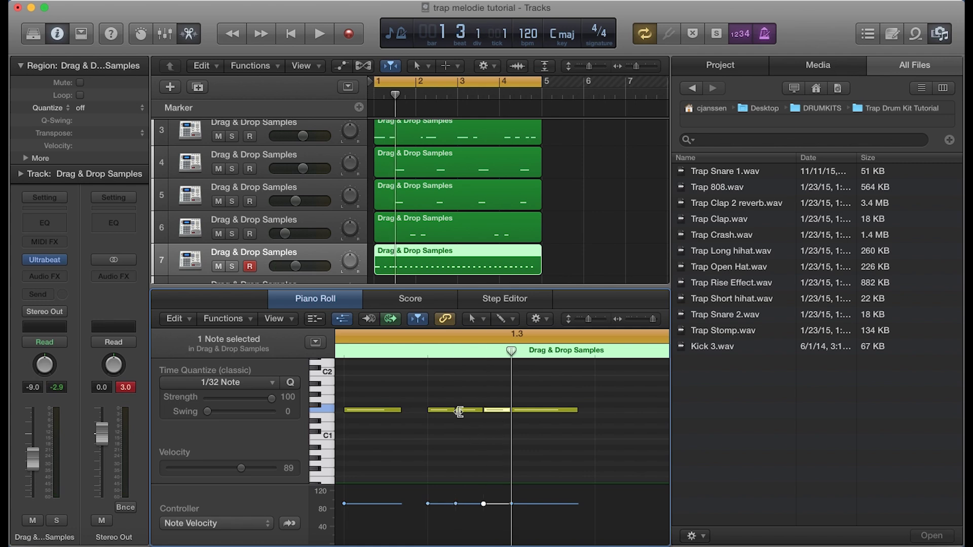
- Play the loop from the beginning to hear the three-note roll leading into beat 1.3
scroll(500, 414, down, 3)
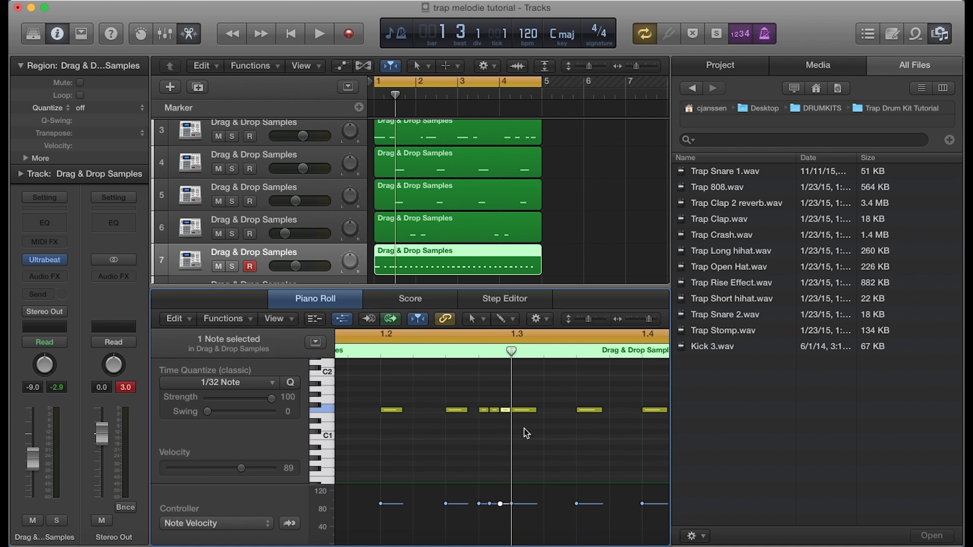
key(space)
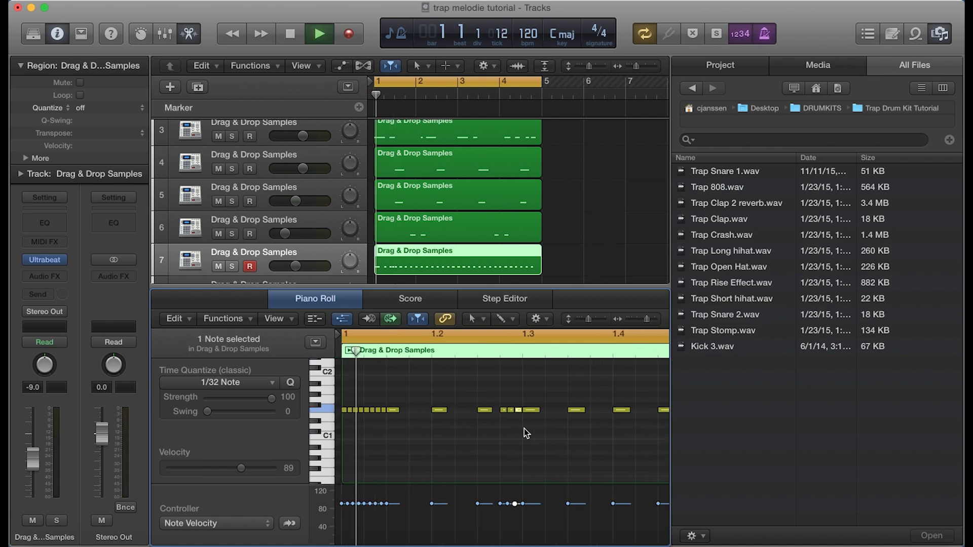
key(space)
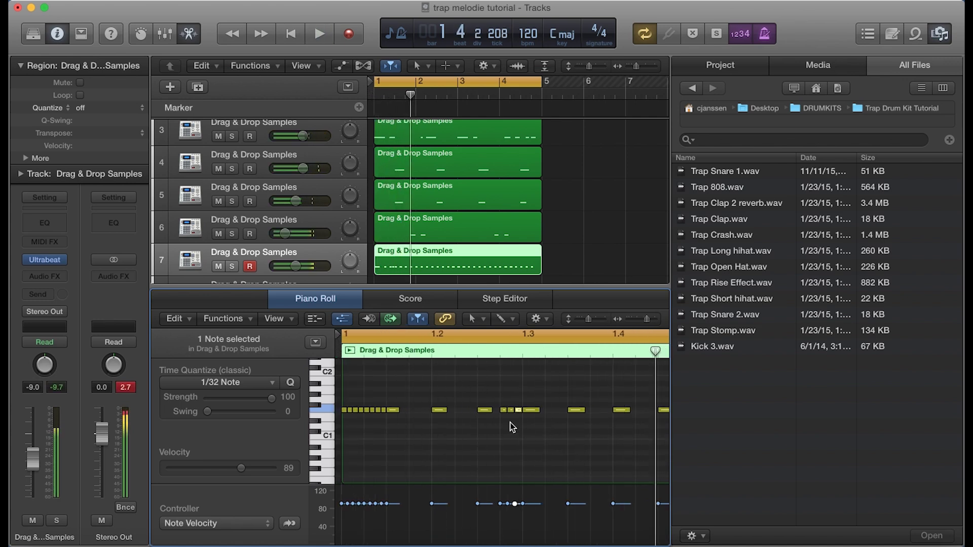
- Extend the roll before beat 1.3 backward with a short note in the gap before position 1 2 4, and play the loop
scroll(512, 426, up, 3)
scroll(512, 427, left, 3)
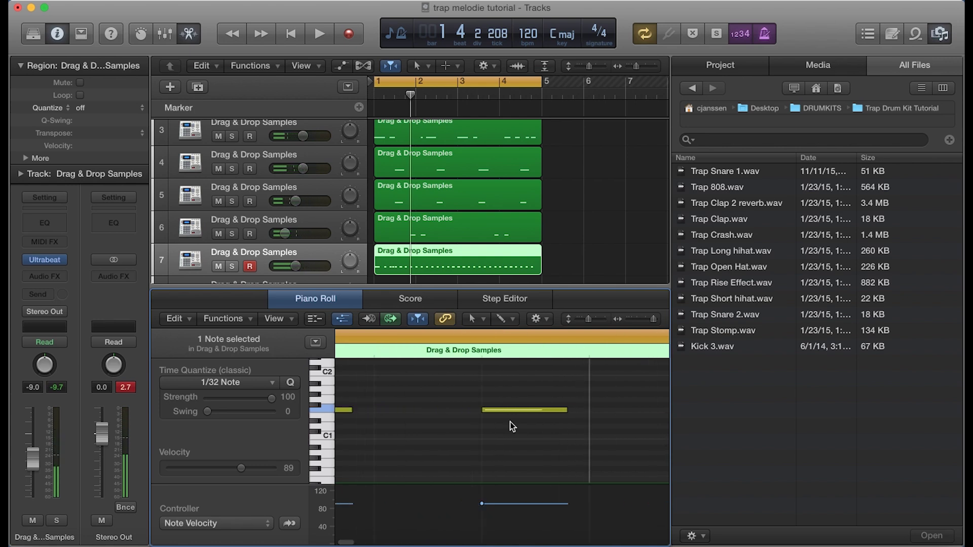
scroll(512, 427, left, 2)
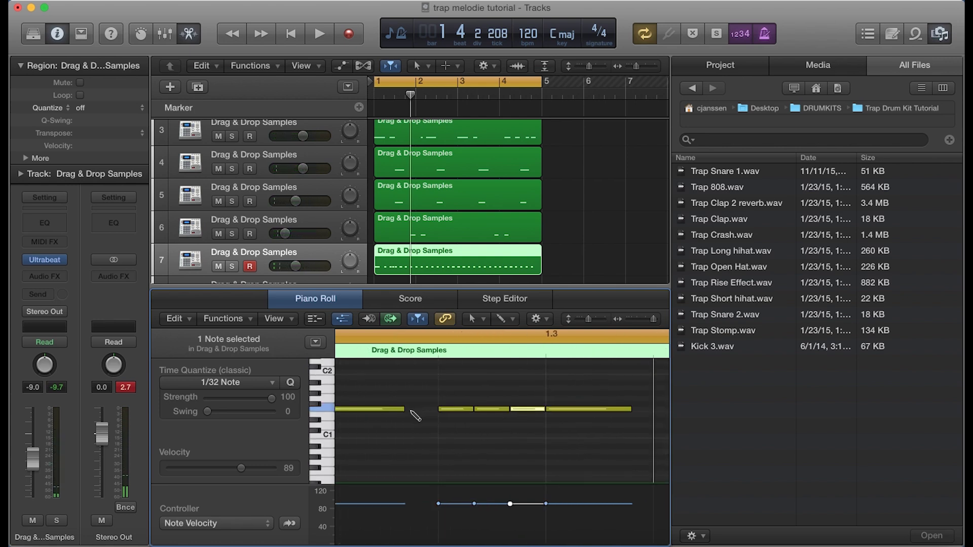
click(345, 409)
drag(345, 409, 437, 409)
key(space)
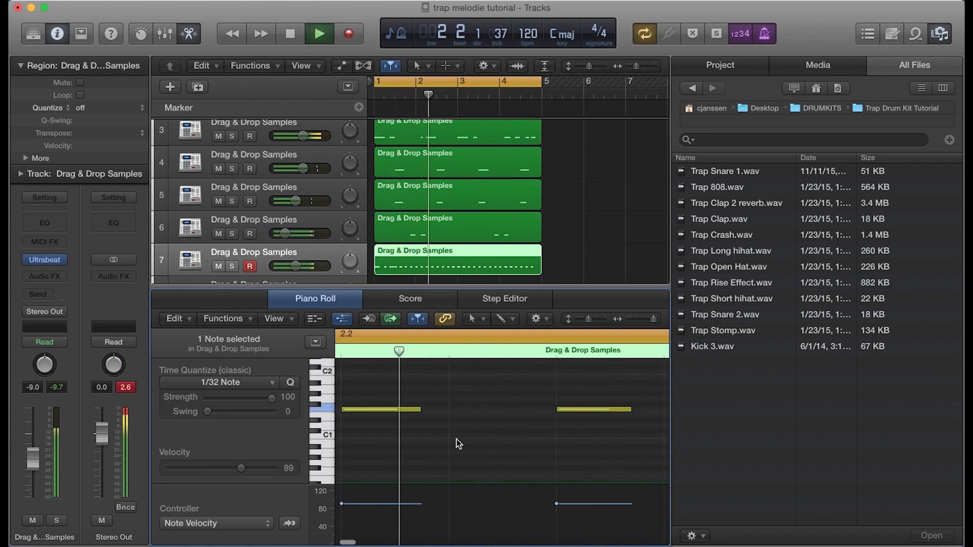
key(space)
- Place the playhead at position 2 4 1 1 and add a short note between the two existing notes of beat 2.4
key(super+Left)
key(super+Left)
key(super+Left)
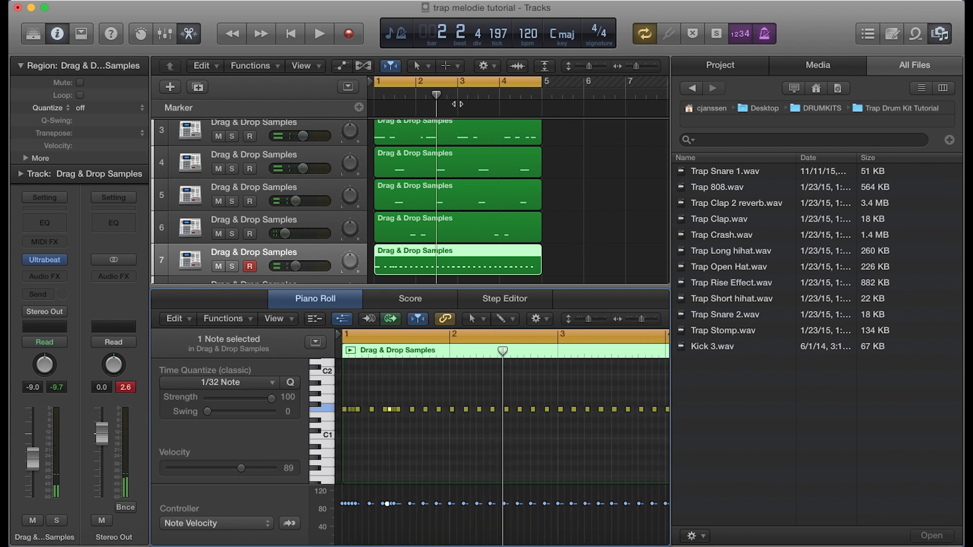
mouse_move(437, 95)
mouse_down()
mouse_move(467, 94)
mouse_move(448, 94)
mouse_up()
scroll(533, 401, up, 3)
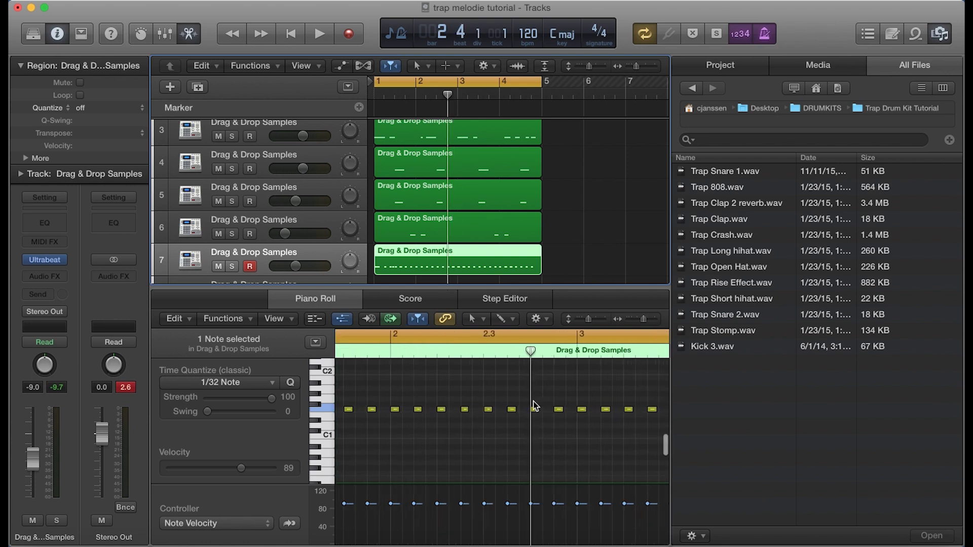
click(548, 411)
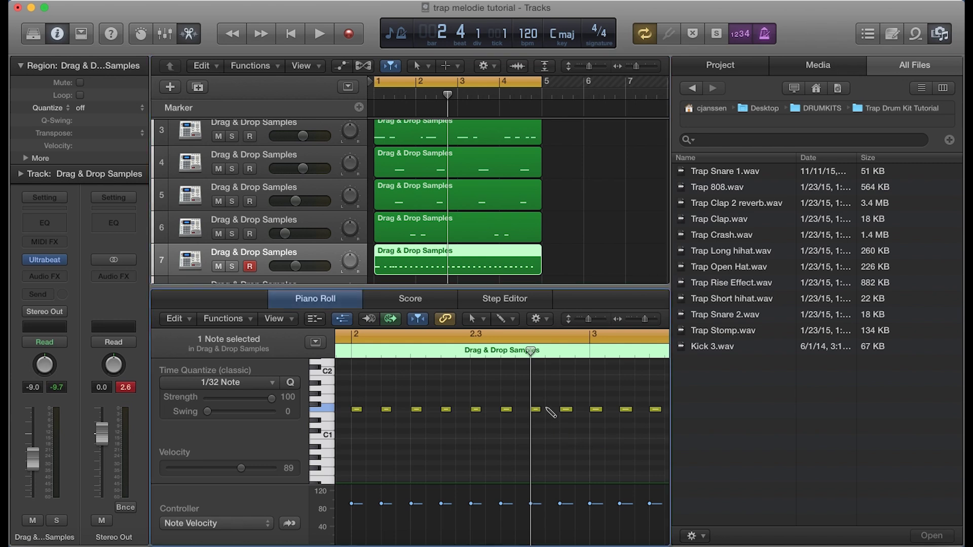
- Select the added note with its two neighbours around beat 2.4 and quantize them to 1/8 Triplet (1/12)
drag(579, 427, 520, 390)
click(238, 383)
mouse_move(241, 529)
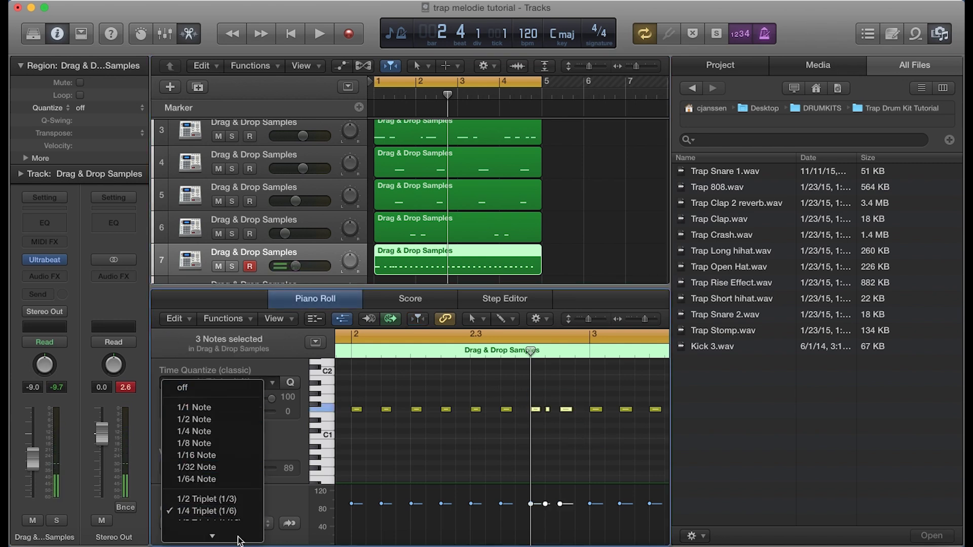
click(231, 484)
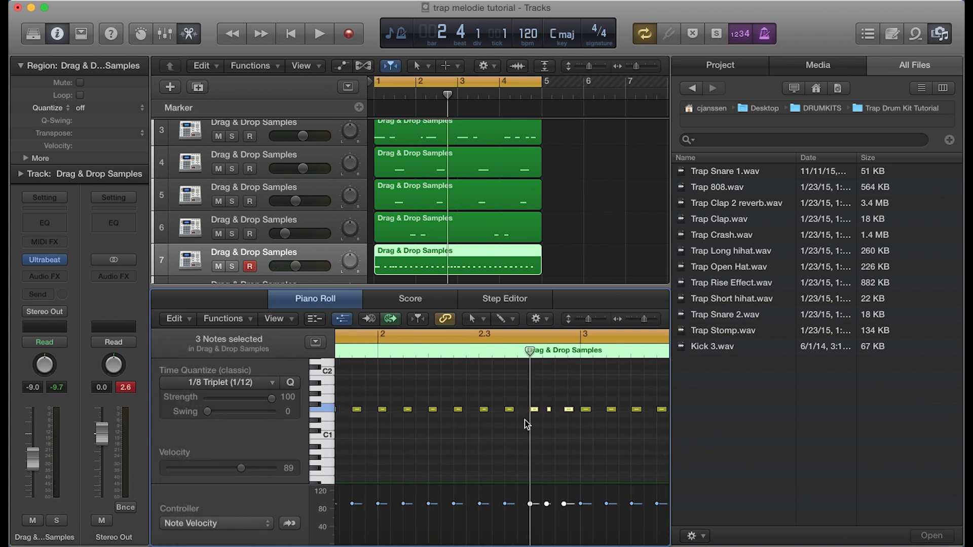
- Play on from position 2 4 1 1 to hear the triplet notes before bar 3
key(space)
key(super+Left)
key(super+Left)
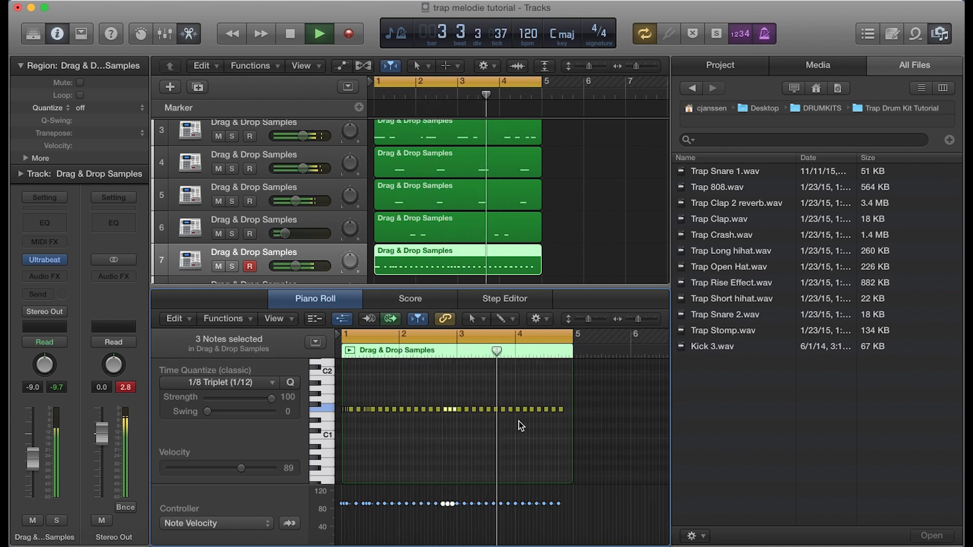
key(space)
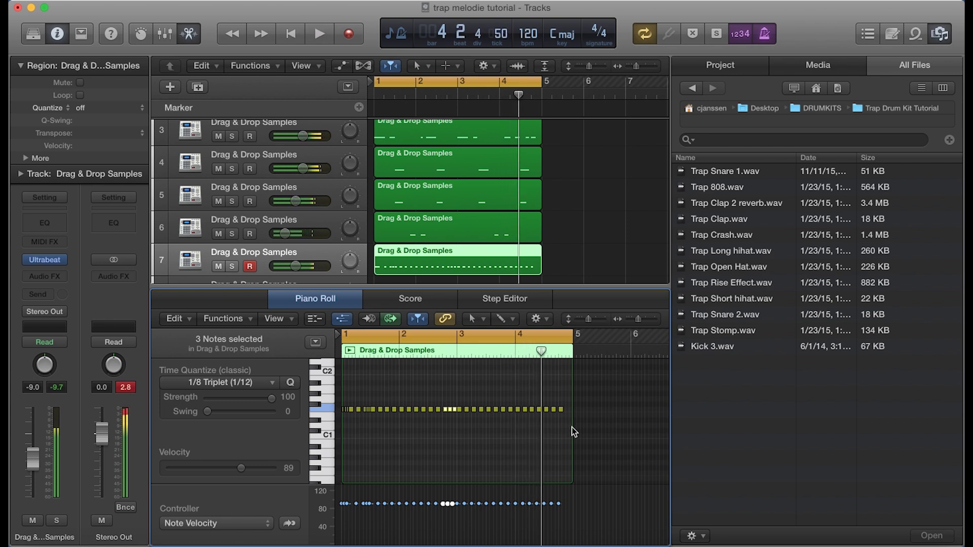
- Add two short notes at the end of bar 4 and quantize the region's last four notes to 1/8 Triplet (1/12)
key(super+Right)
key(super+Right)
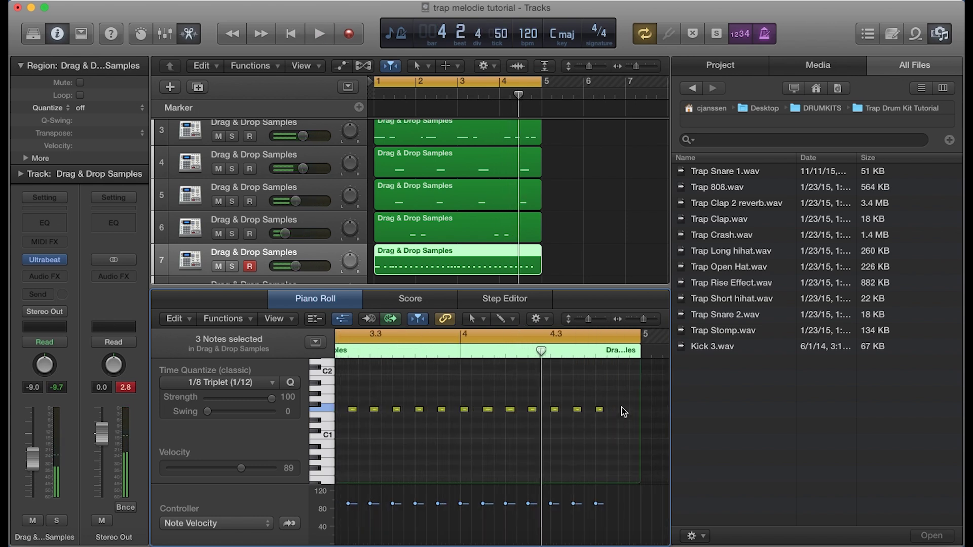
click(621, 409)
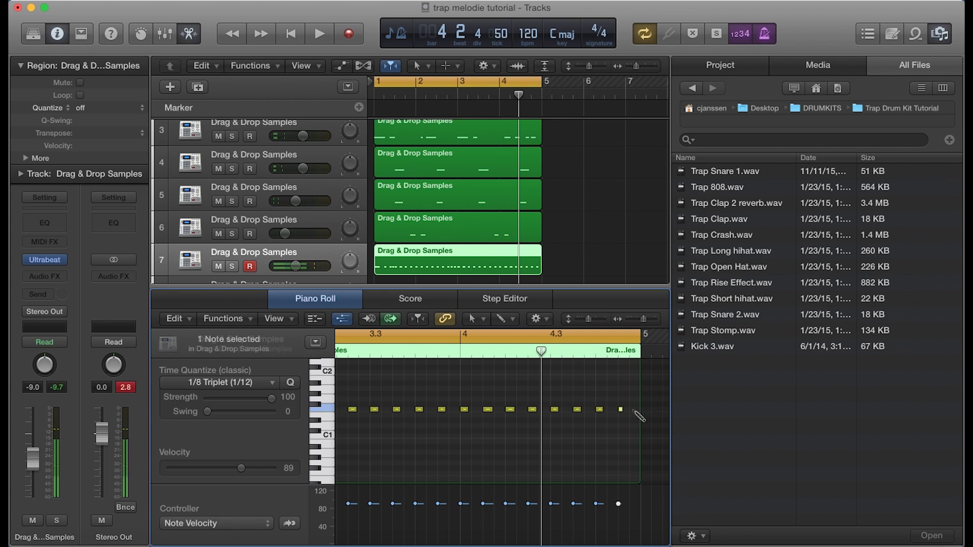
click(633, 409)
drag(637, 423, 569, 405)
key(q)
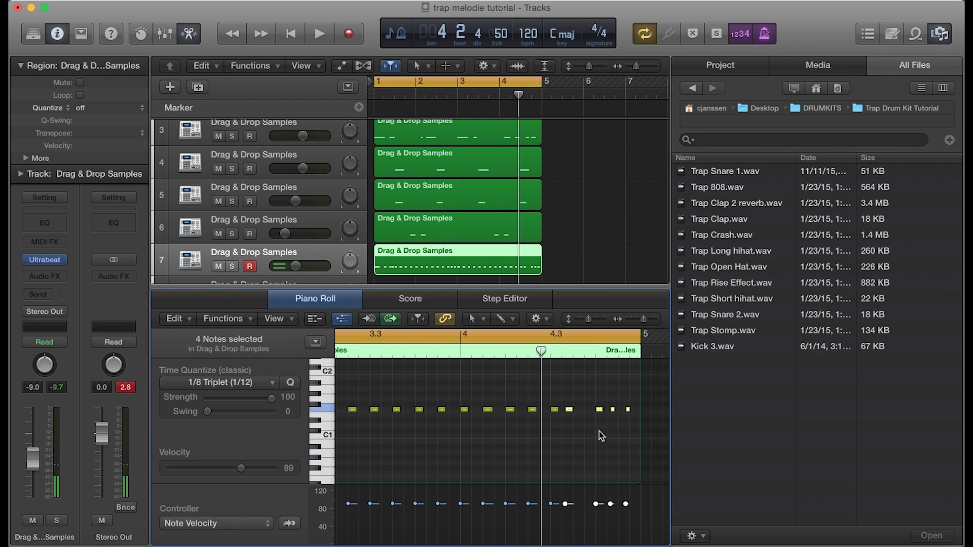
- Add a short note in the gap just before beat 4.4, quantize it to 1/8 Triplet, and select the final six notes from beat 4.3
click(585, 410)
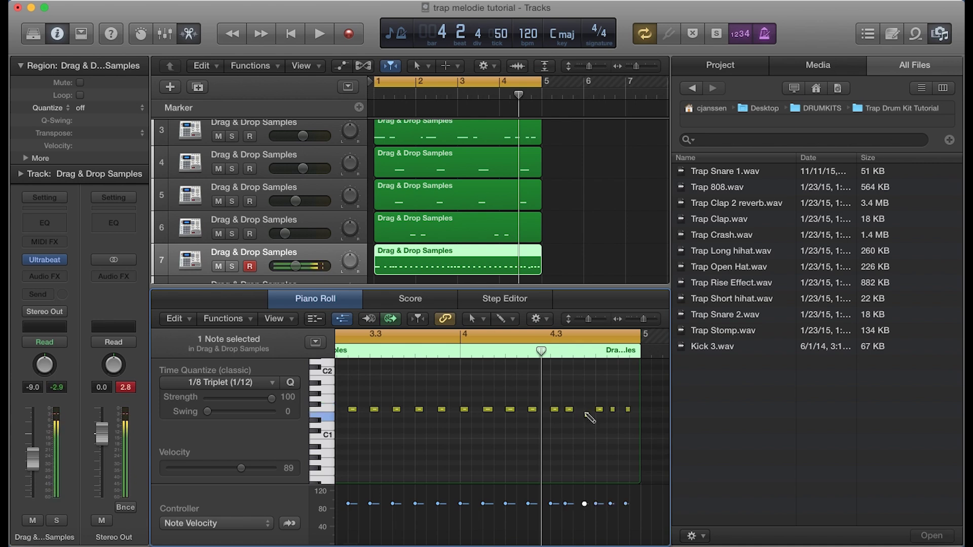
click(587, 411)
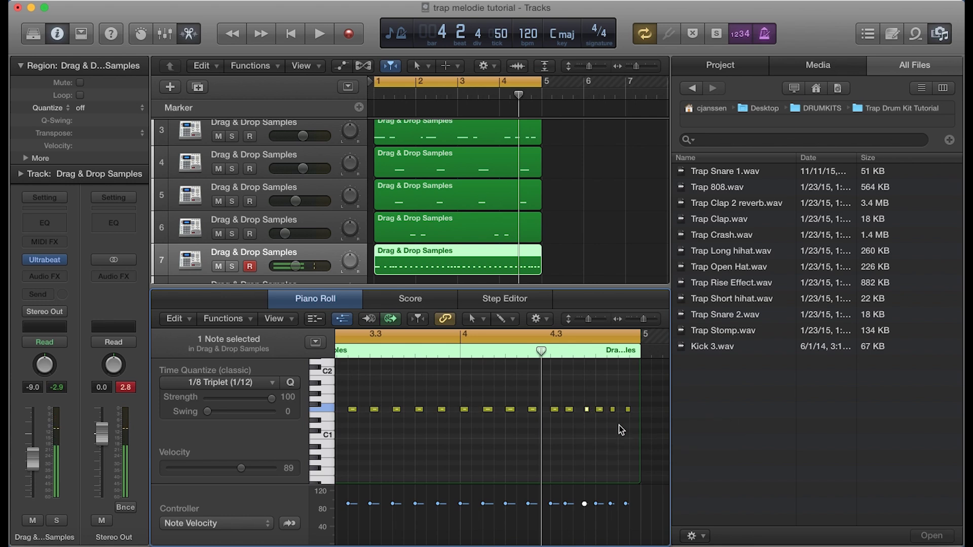
key(q)
drag(628, 424, 553, 404)
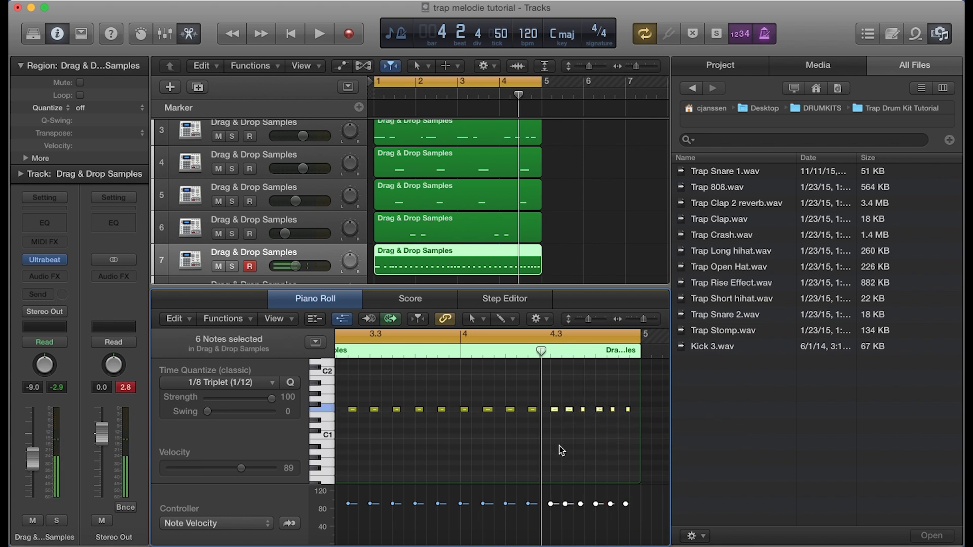
- Place the playhead at 3 4 1 121 and shorten the note on beat 3.4 to end there
scroll(558, 450, down, 5)
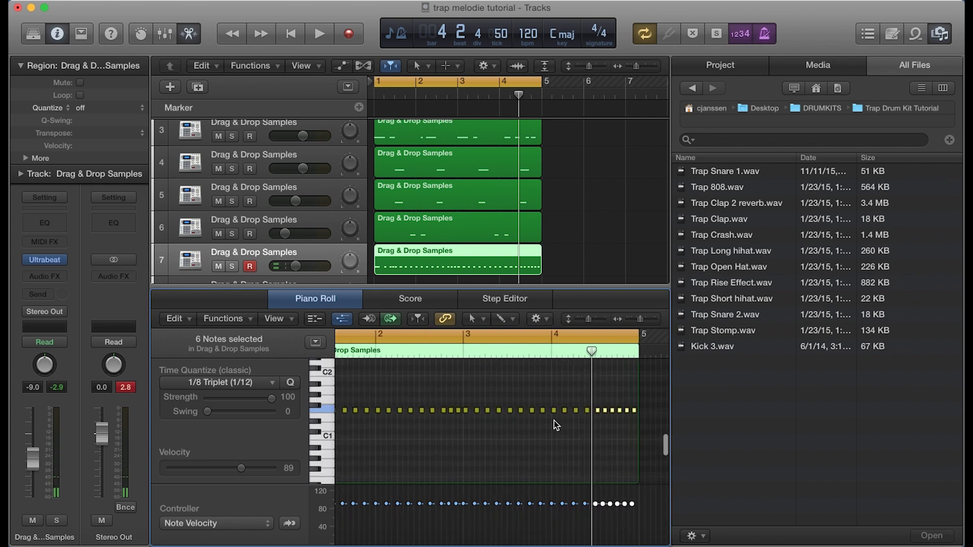
scroll(553, 422, down, 5)
scroll(550, 419, up, 3)
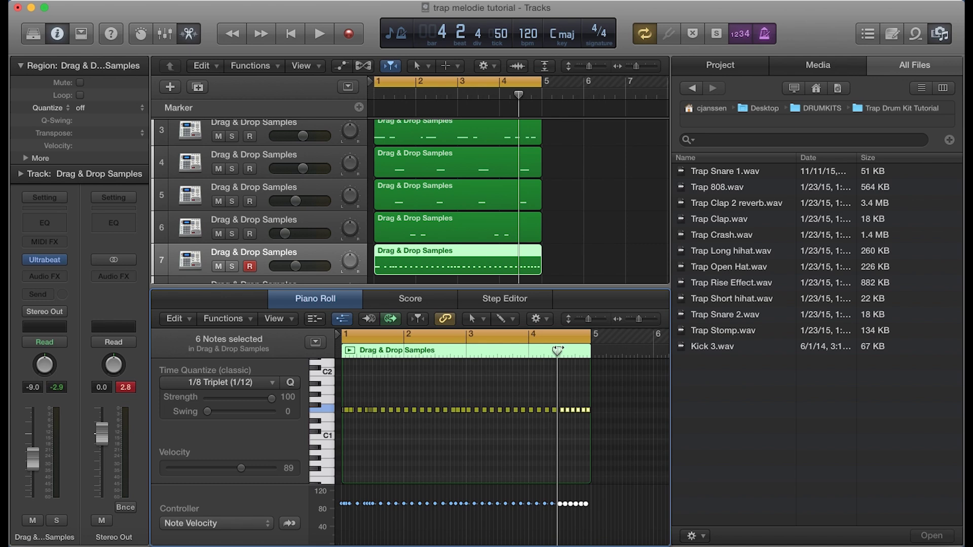
drag(557, 350, 513, 351)
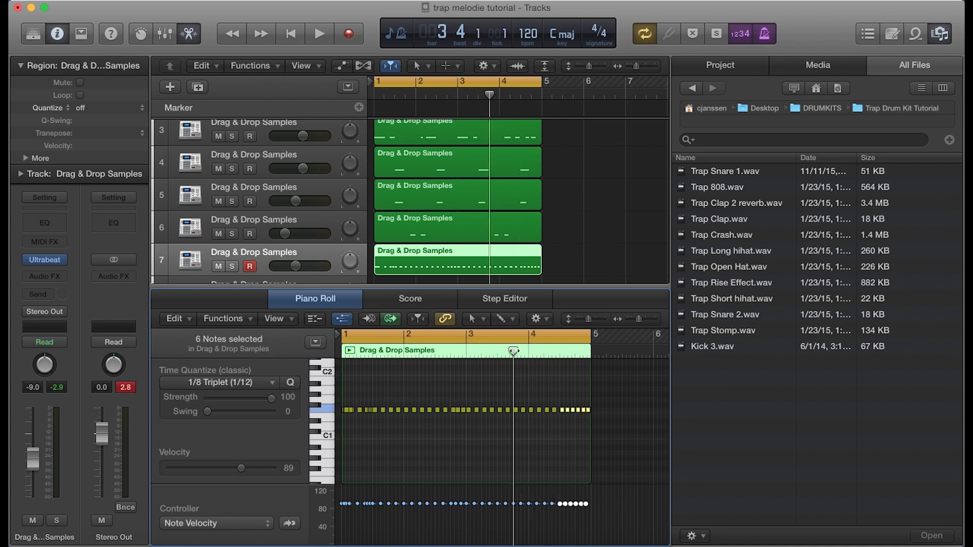
scroll(524, 391, up, 8)
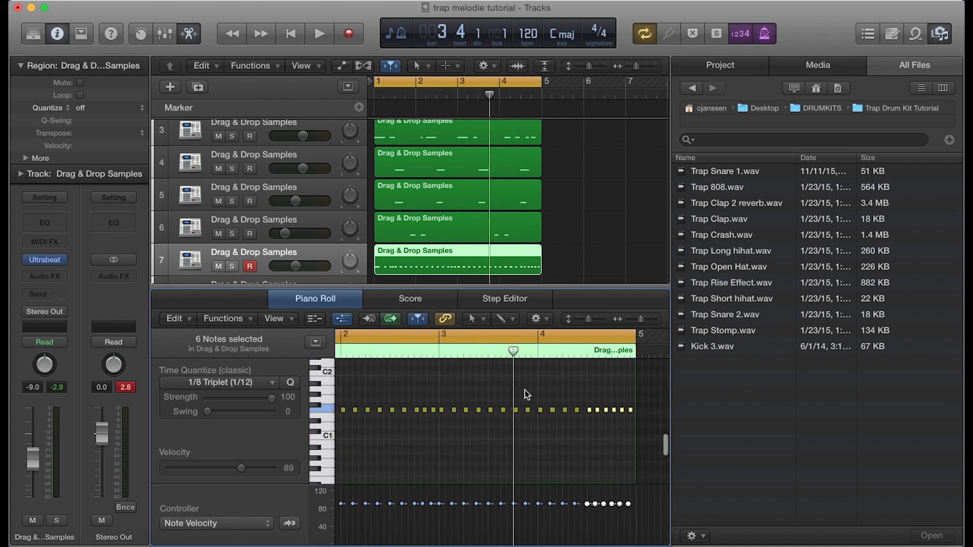
scroll(524, 390, up, 2)
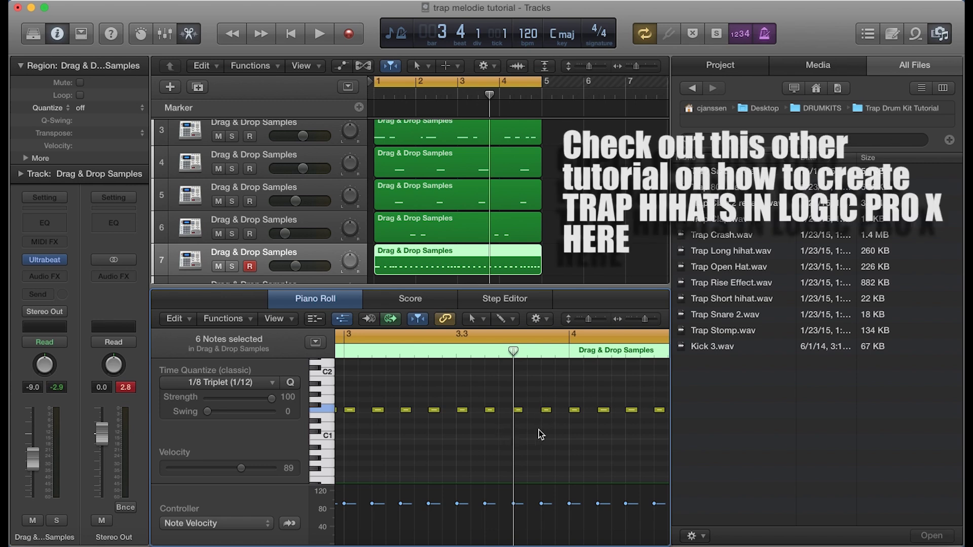
drag(513, 351, 521, 350)
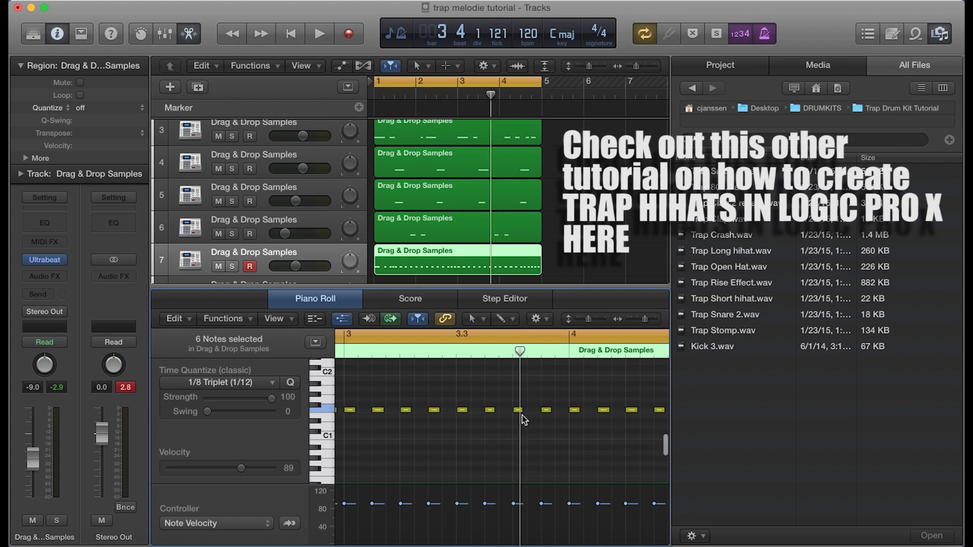
scroll(524, 420, up, 3)
drag(531, 412, 519, 410)
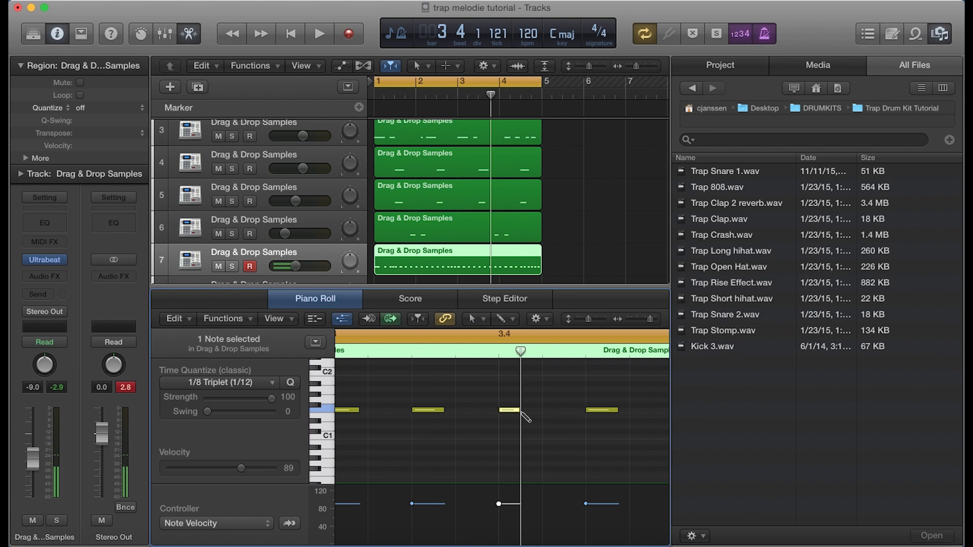
- Repeat the shortened note on beat 3.4 three times back to back, filling up to position 3 4 3
key(d)
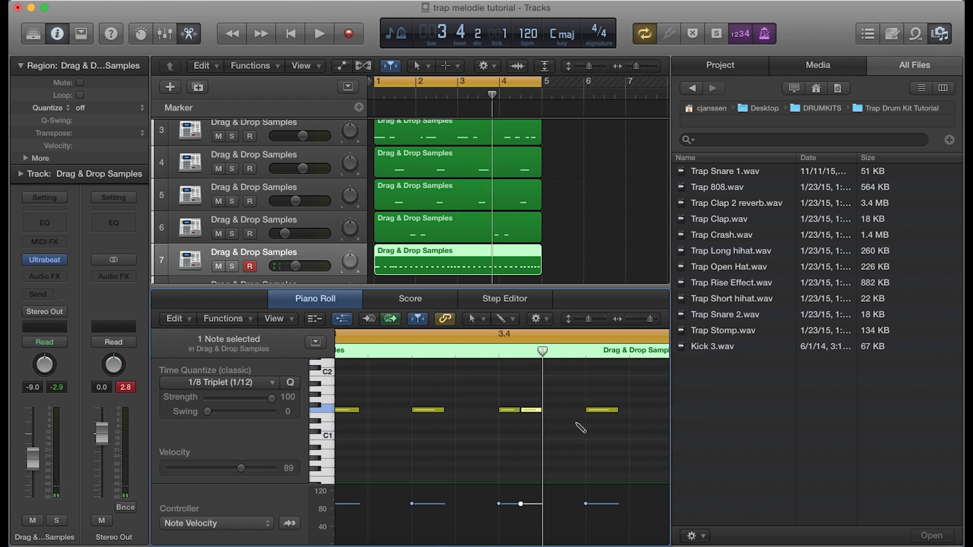
key(d)
key(d)
- Delete the long note at 3 4 3 and repeat the preceding short note four times to continue the roll up to bar 4
key(super+Left)
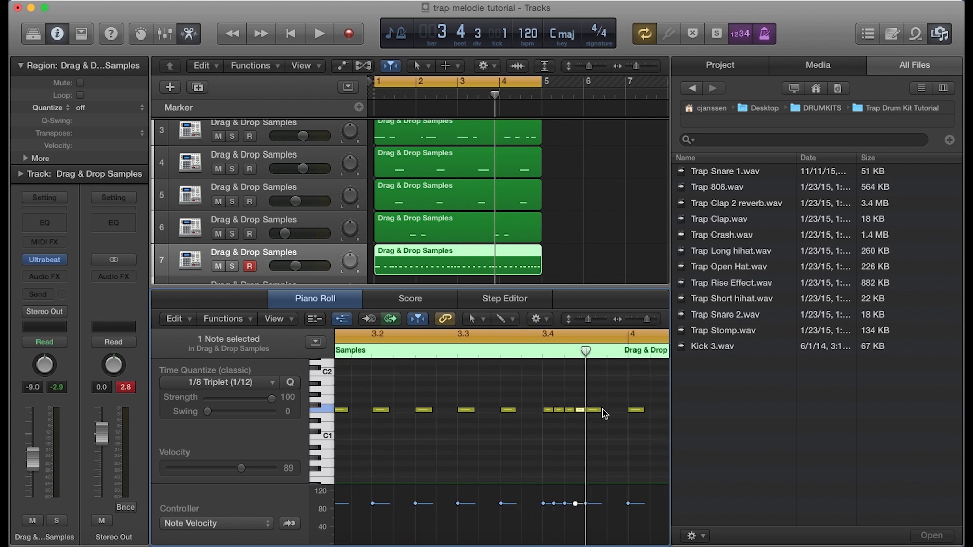
key(BackSpace)
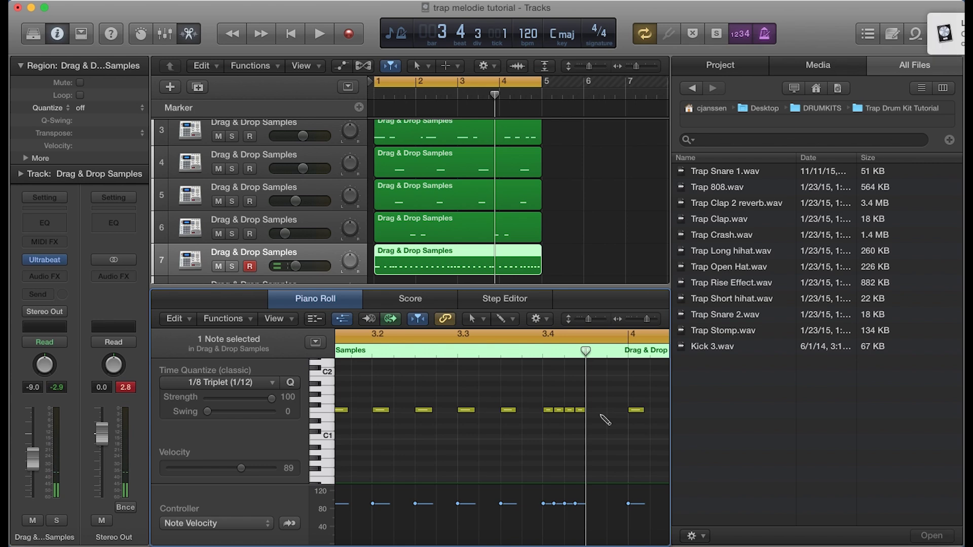
key(super+v)
click(581, 410)
key(d)
key(d)
key(d)
key(d)
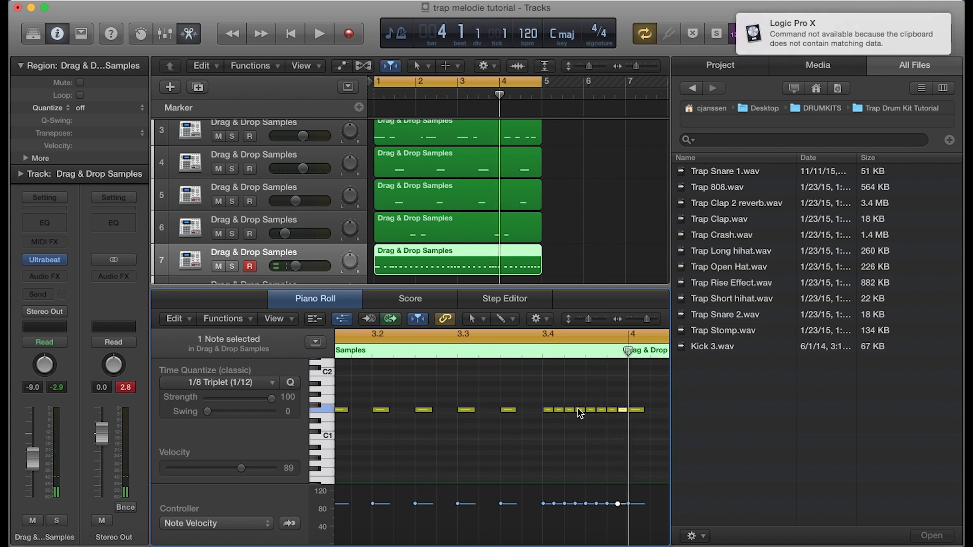
- Play the whole loop to check the new hi-hat roll leading into bar 4 on track 7
click(537, 352)
key(super+Left)
key(super+Left)
key(super+Left)
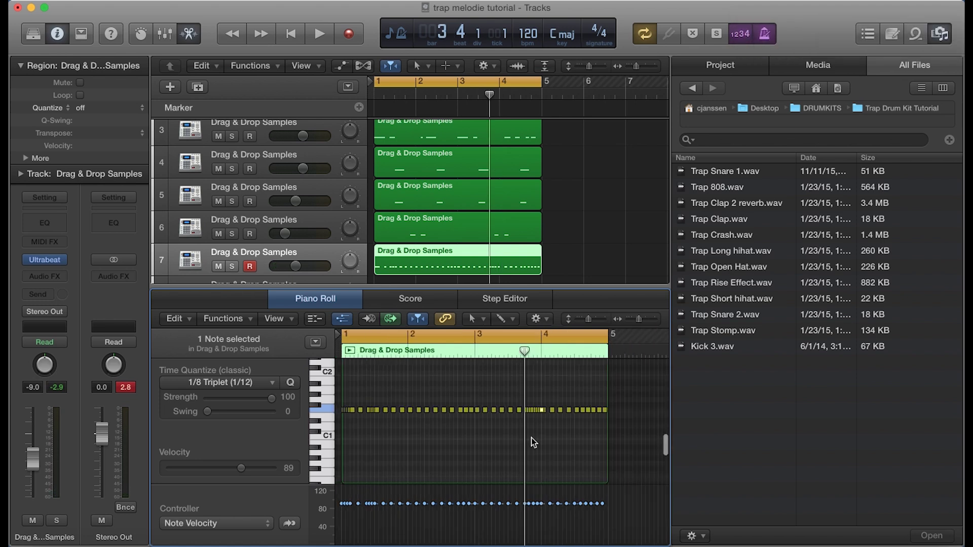
key(space)
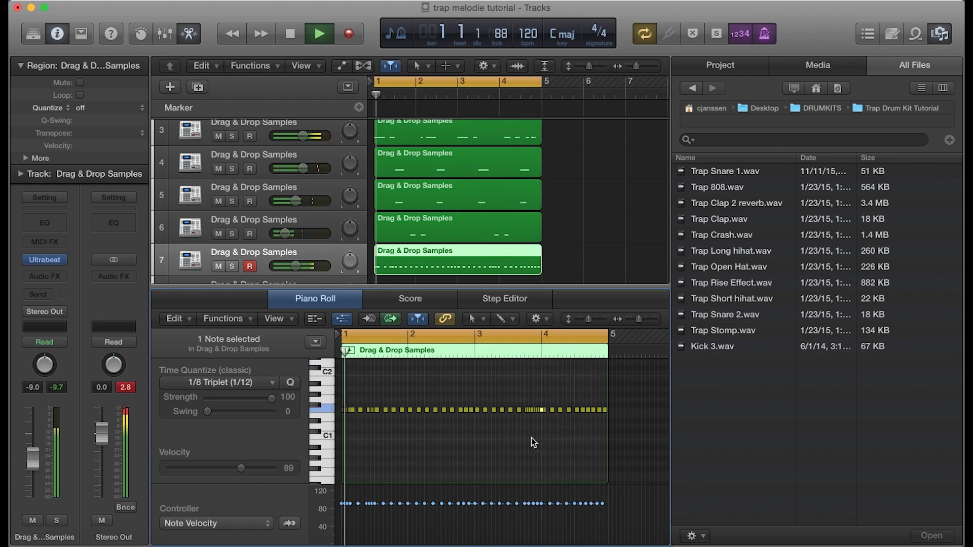
key(space)
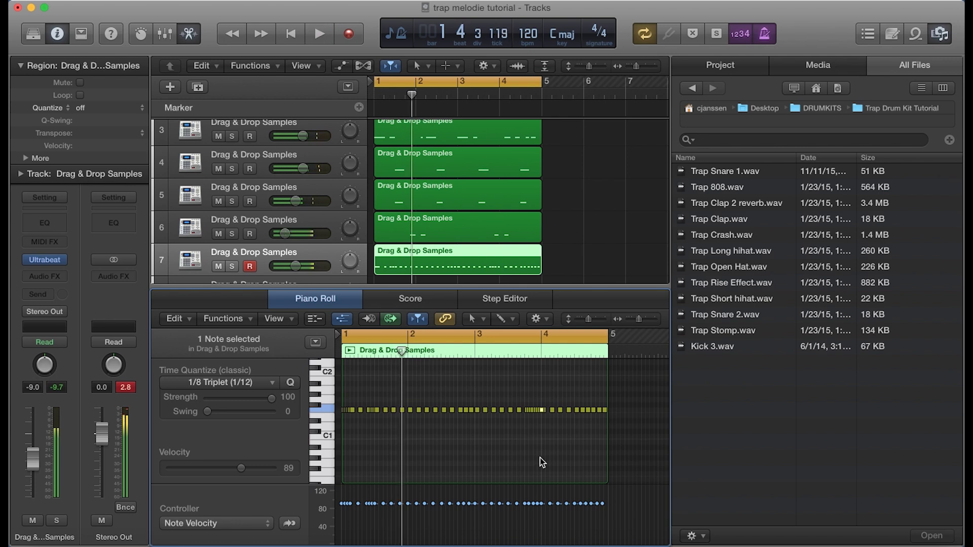
- Disarm track 7 for recording and select track 8 as the next drum track
click(250, 266)
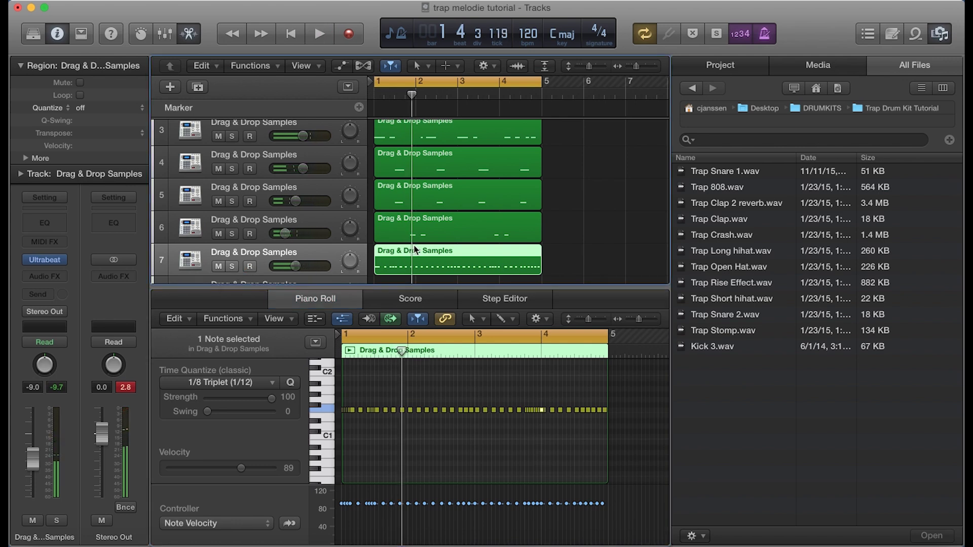
scroll(428, 252, down, 3)
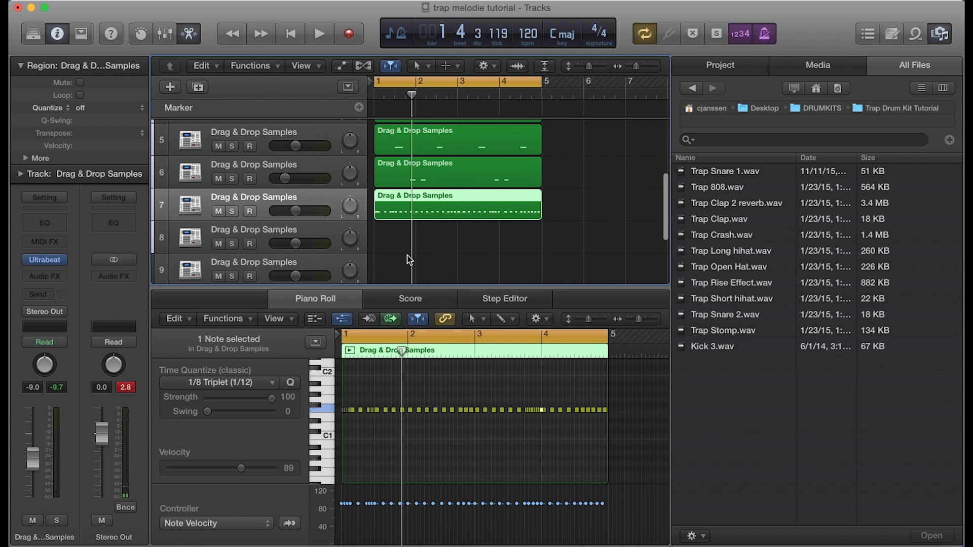
click(314, 232)
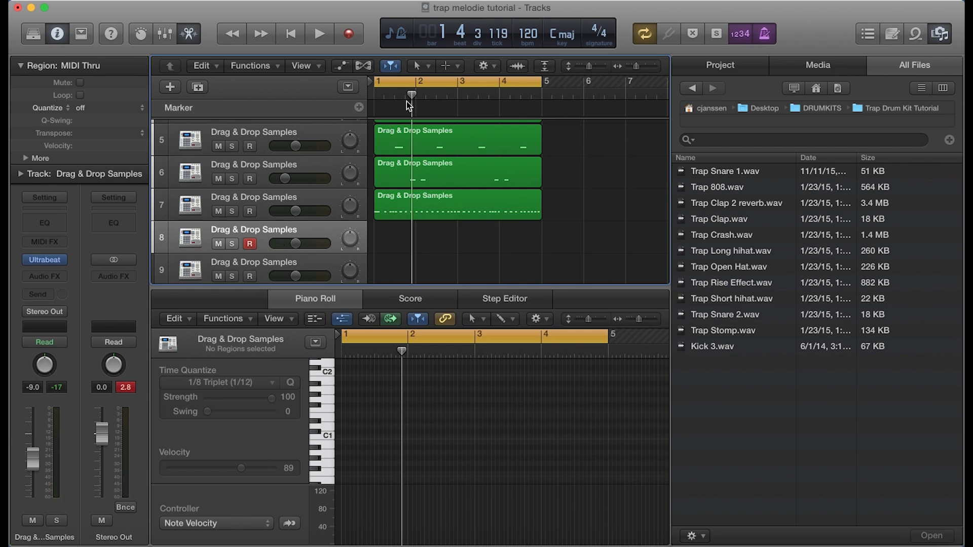
- Rehearse track 8's sound over the loop from bar 1, and record a four-bar pattern with two hits per bar
drag(407, 97, 364, 94)
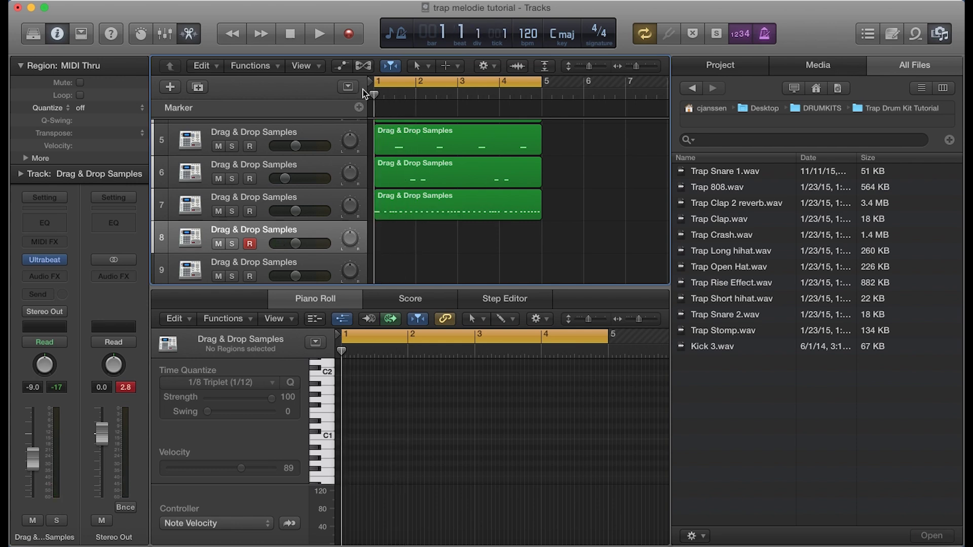
key(space)
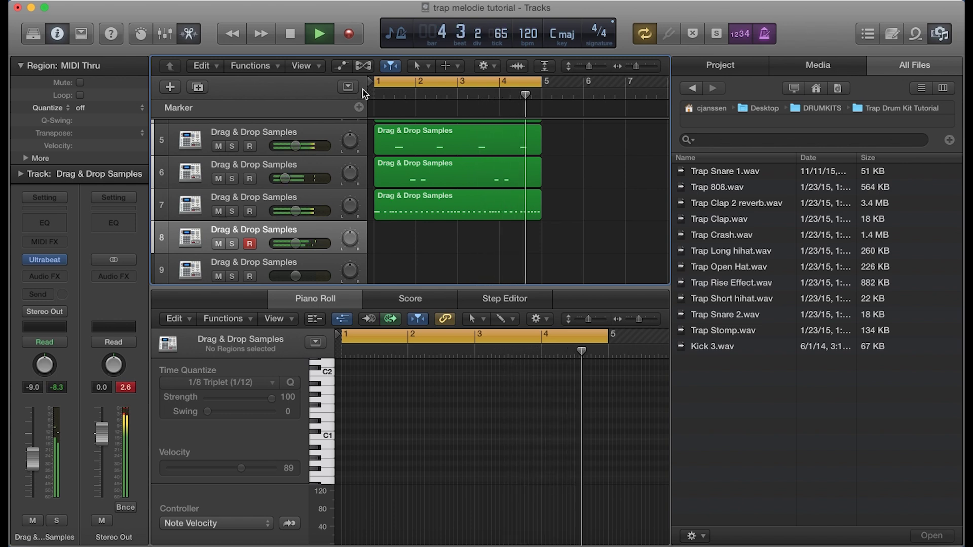
key(space)
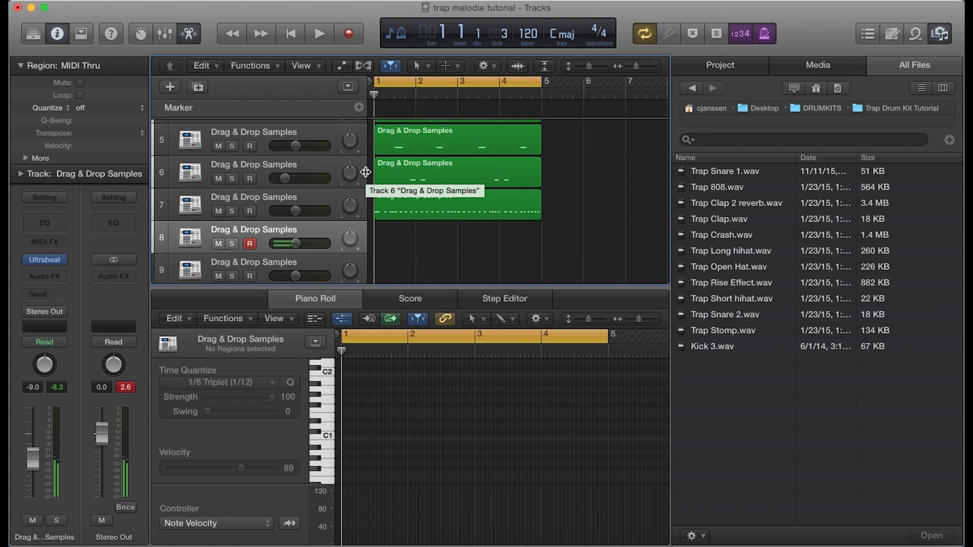
key(r)
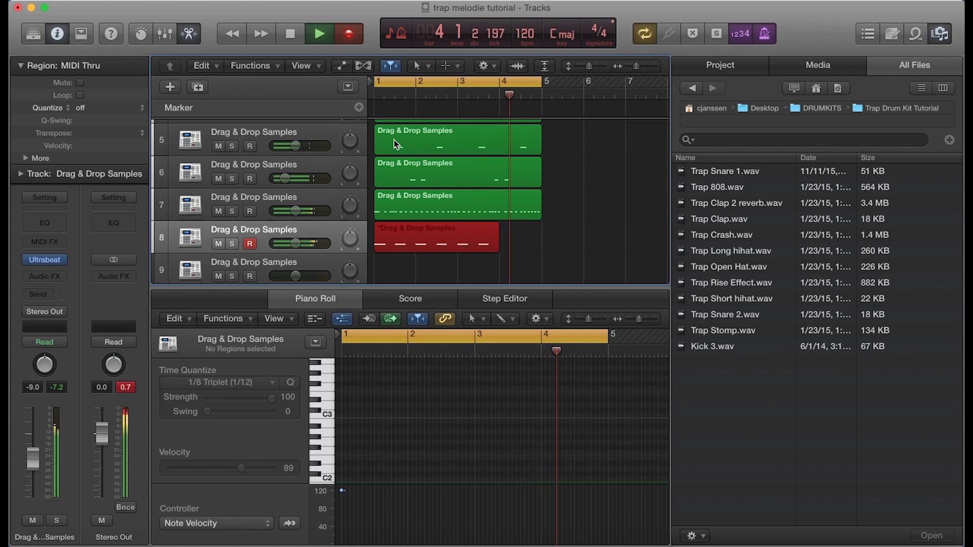
key(space)
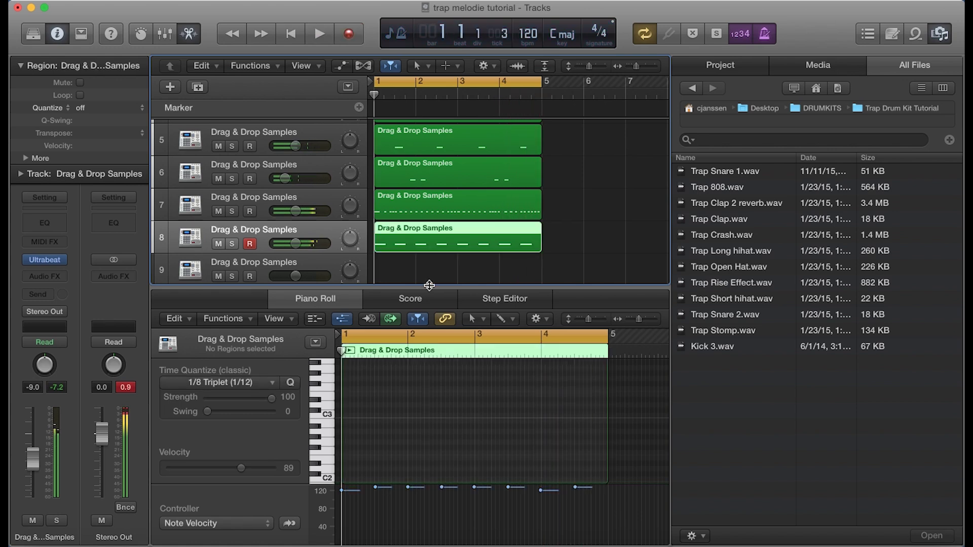
- Select all eight recorded notes in track 8's region and quantize them to 1/8 Note
click(408, 244)
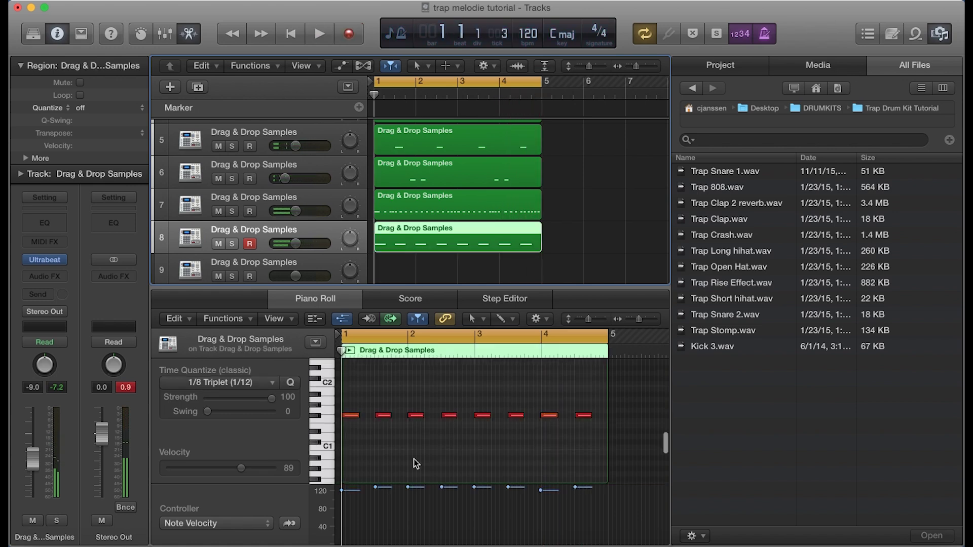
click(420, 387)
key(super+a)
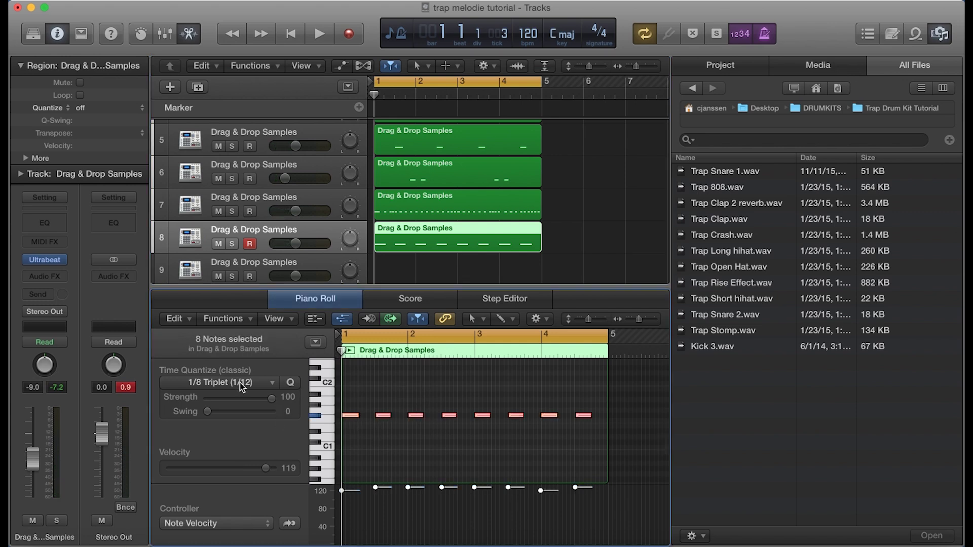
click(205, 388)
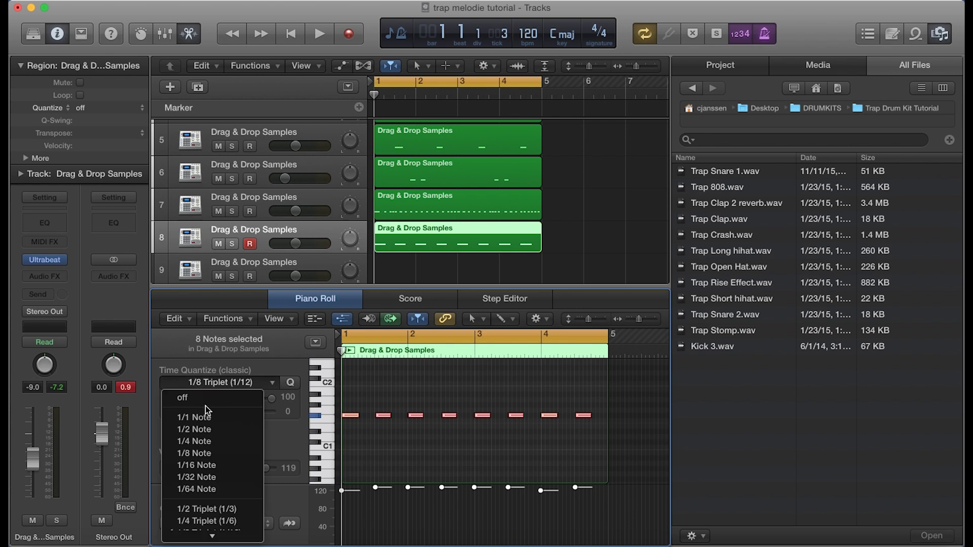
click(212, 455)
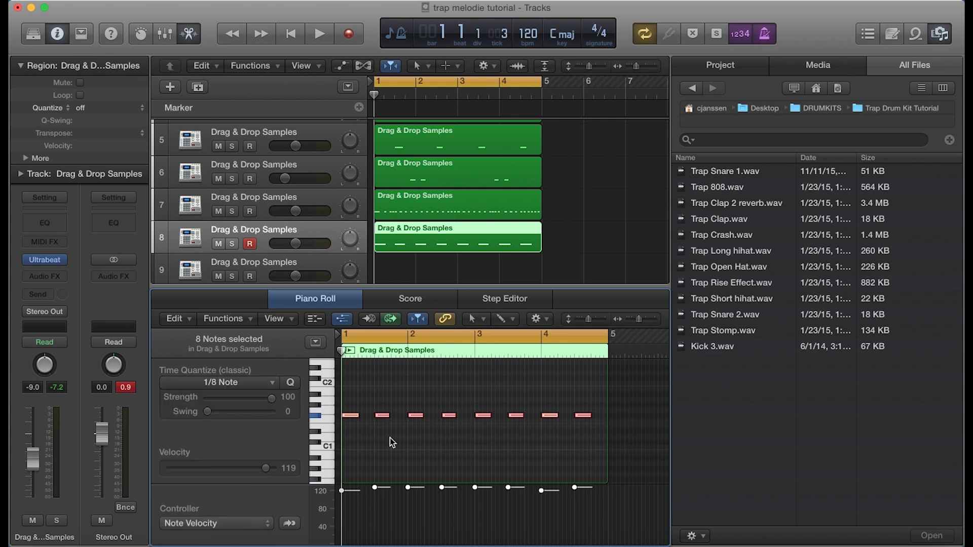
- Raise the velocity of all eight track 8 notes to 127 and play the loop to check them
drag(343, 492, 343, 485)
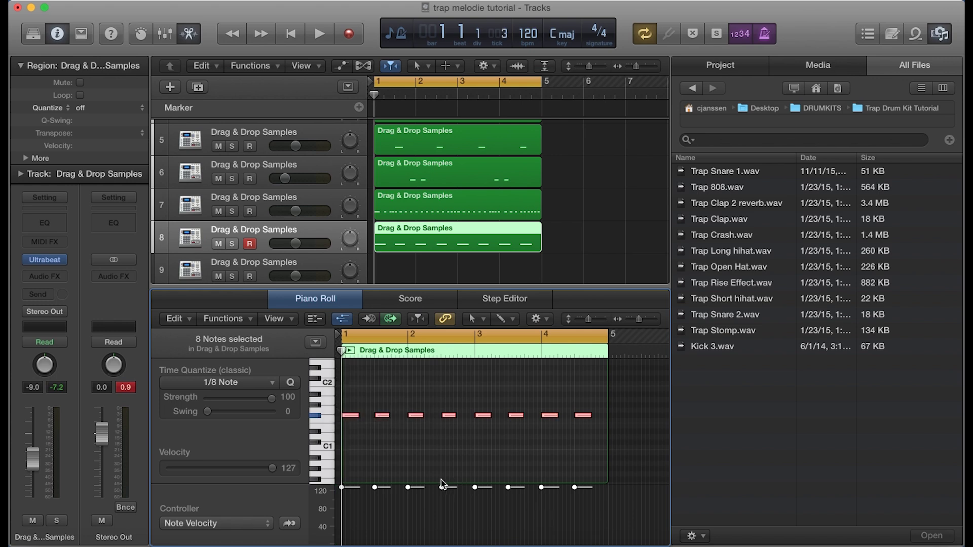
key(space)
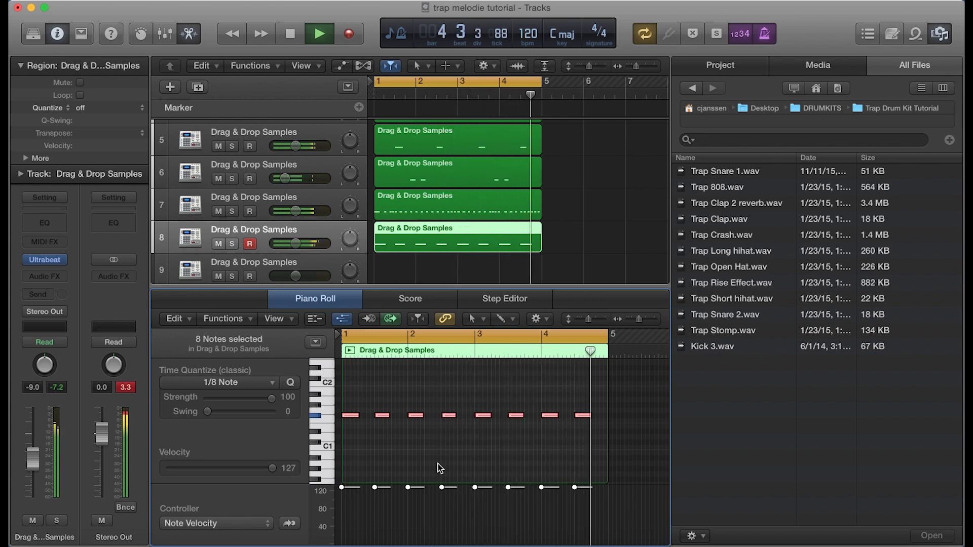
key(space)
- Lower track 8's volume to about -15.2 dB, checking the balance against the loop
click(390, 251)
drag(298, 244, 287, 244)
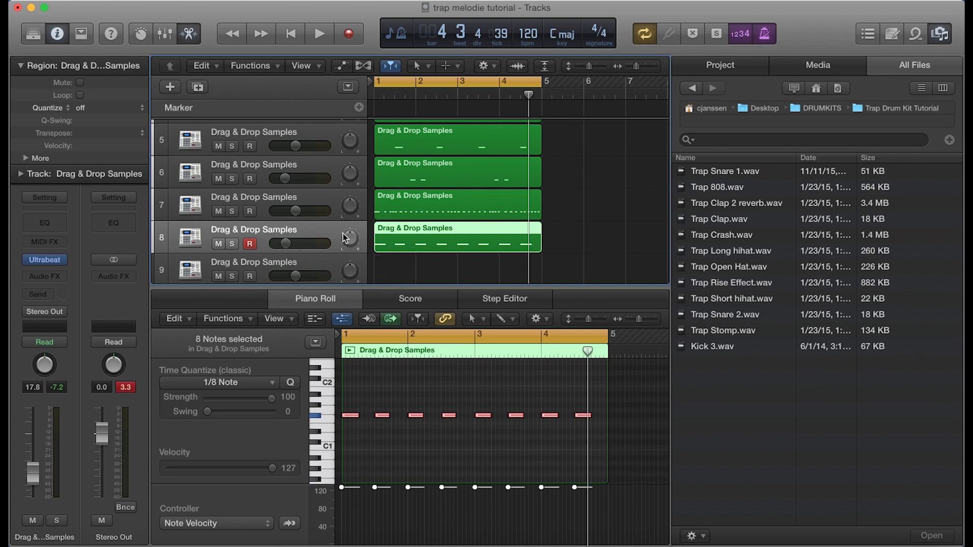
key(space)
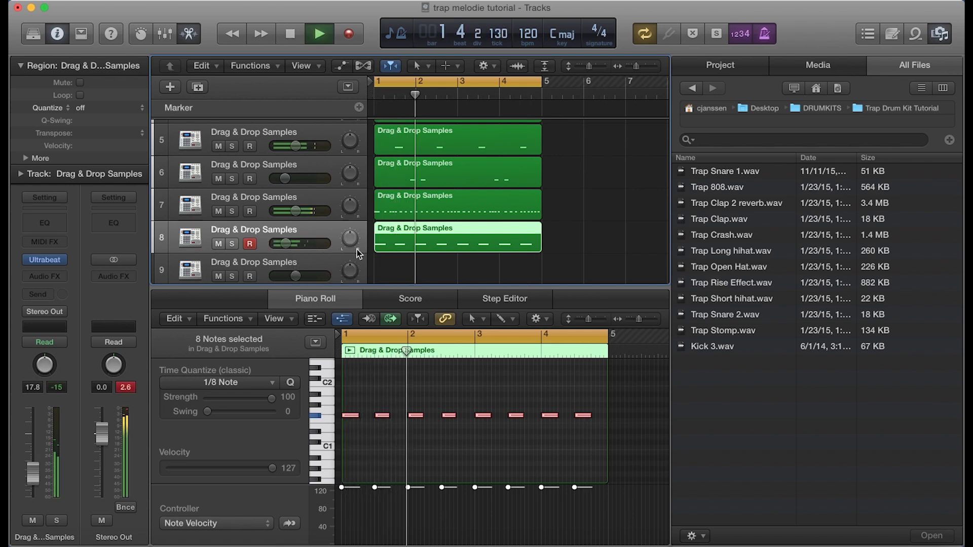
key(space)
drag(287, 244, 295, 245)
key(space)
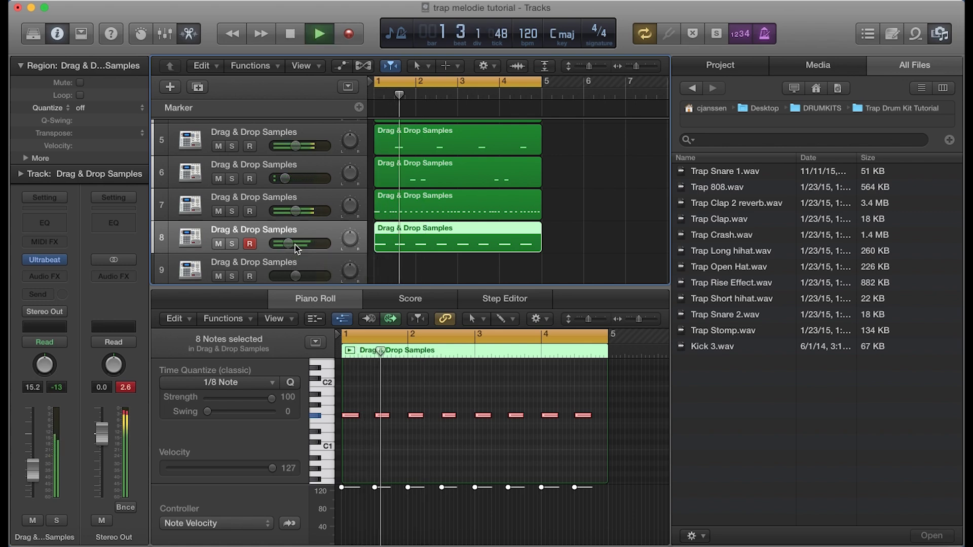